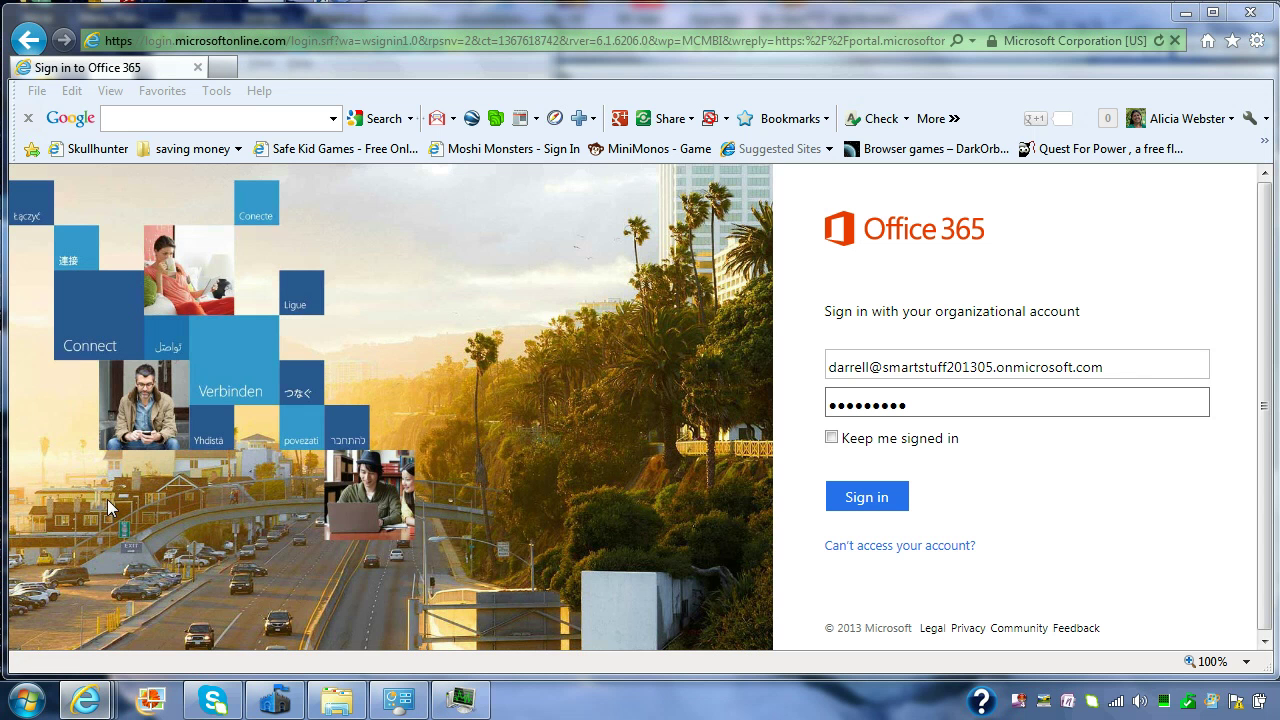
# Step: Search the Start menu for 'office', dismiss it, and submit the Office 365 sign-in
pyautogui.click(27, 704)
pyautogui.write('office')
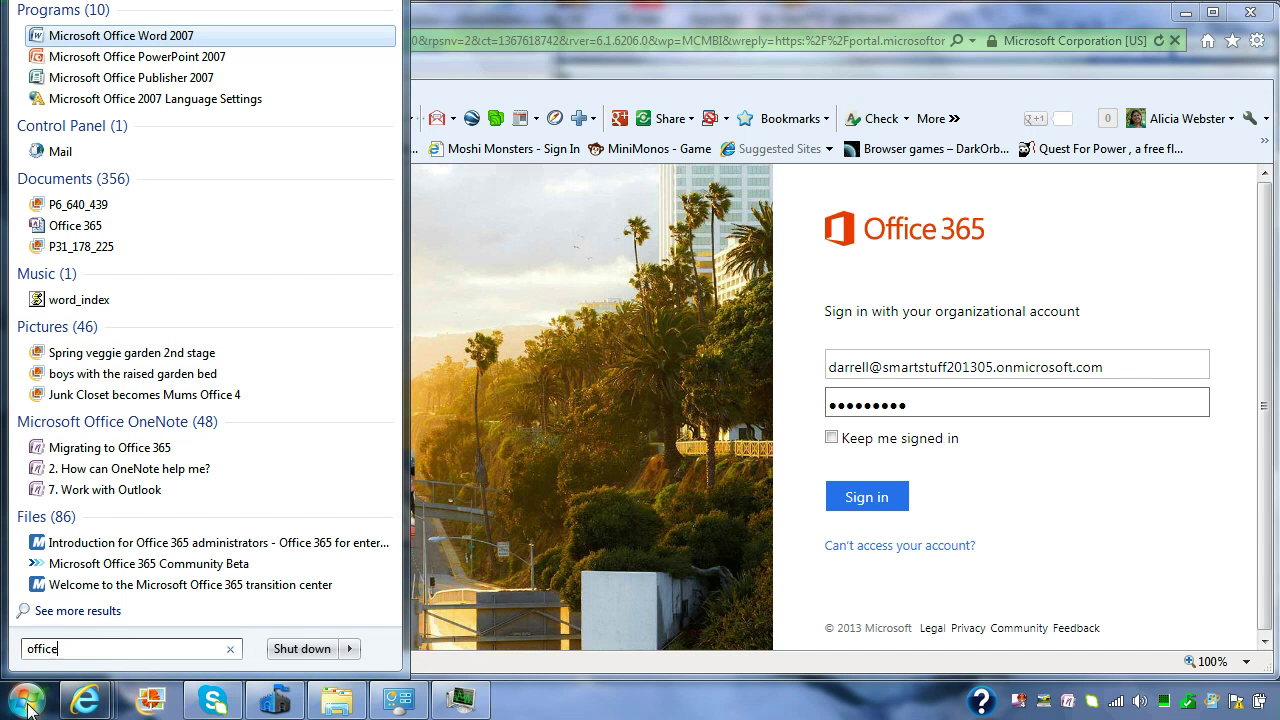
pyautogui.click(725, 18)
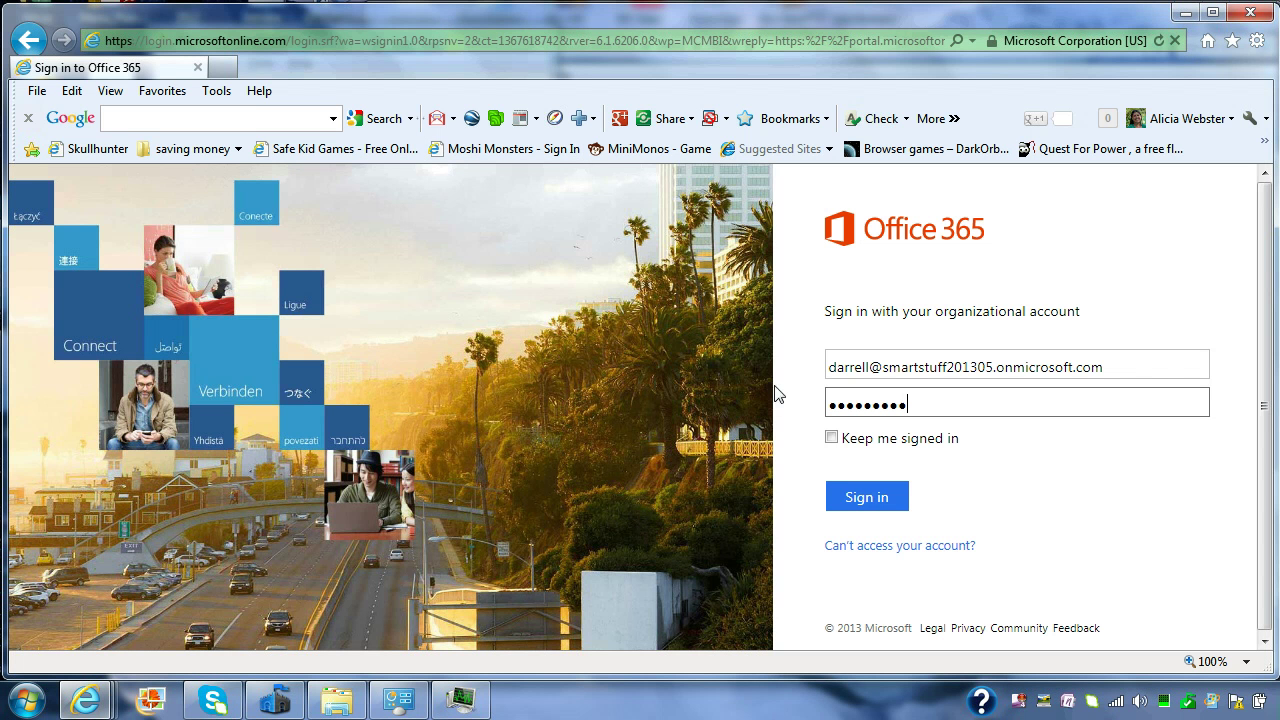
pyautogui.click(879, 498)
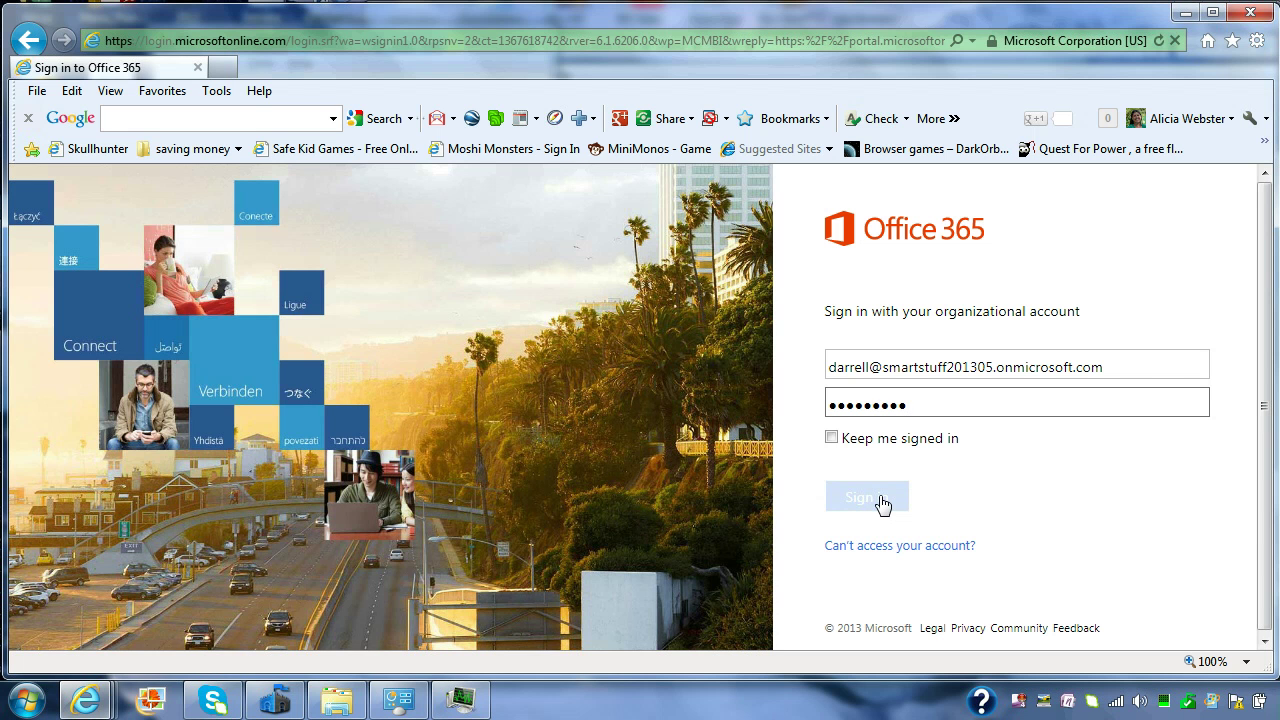
pyautogui.click(879, 498)
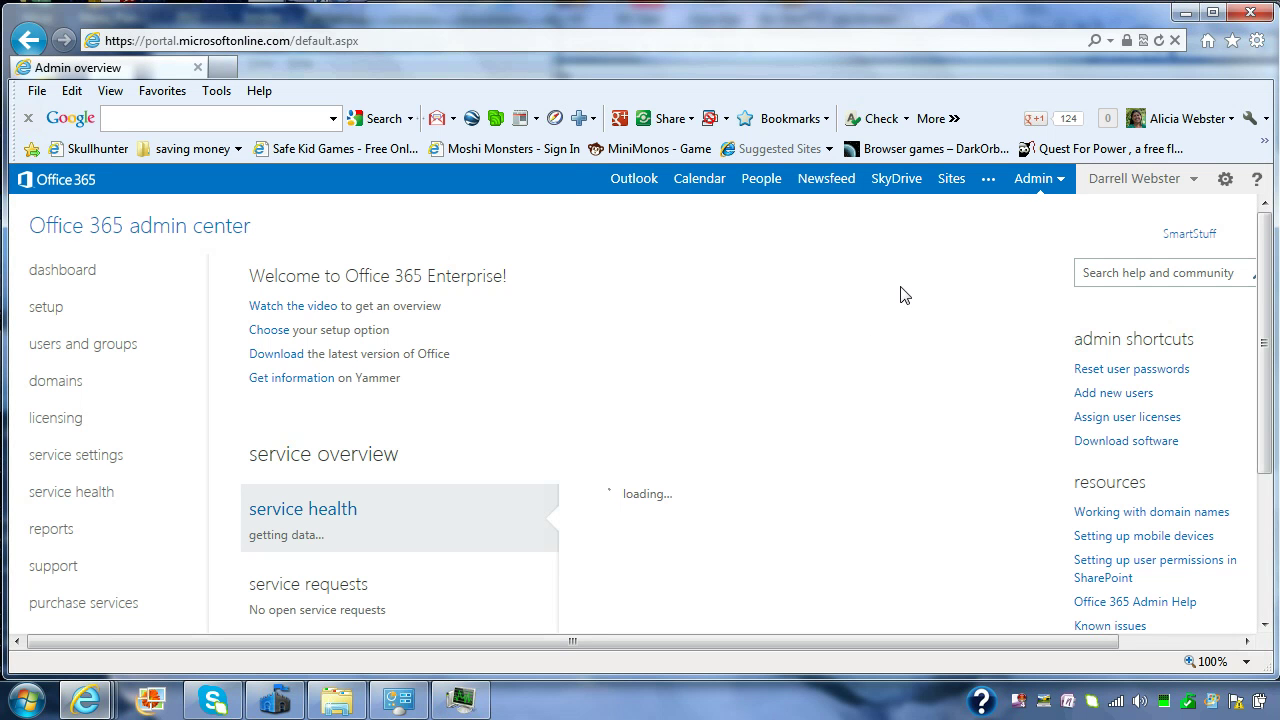
# Step: Go to SkyDrive from the admin center's top navigation bar
pyautogui.click(897, 190)
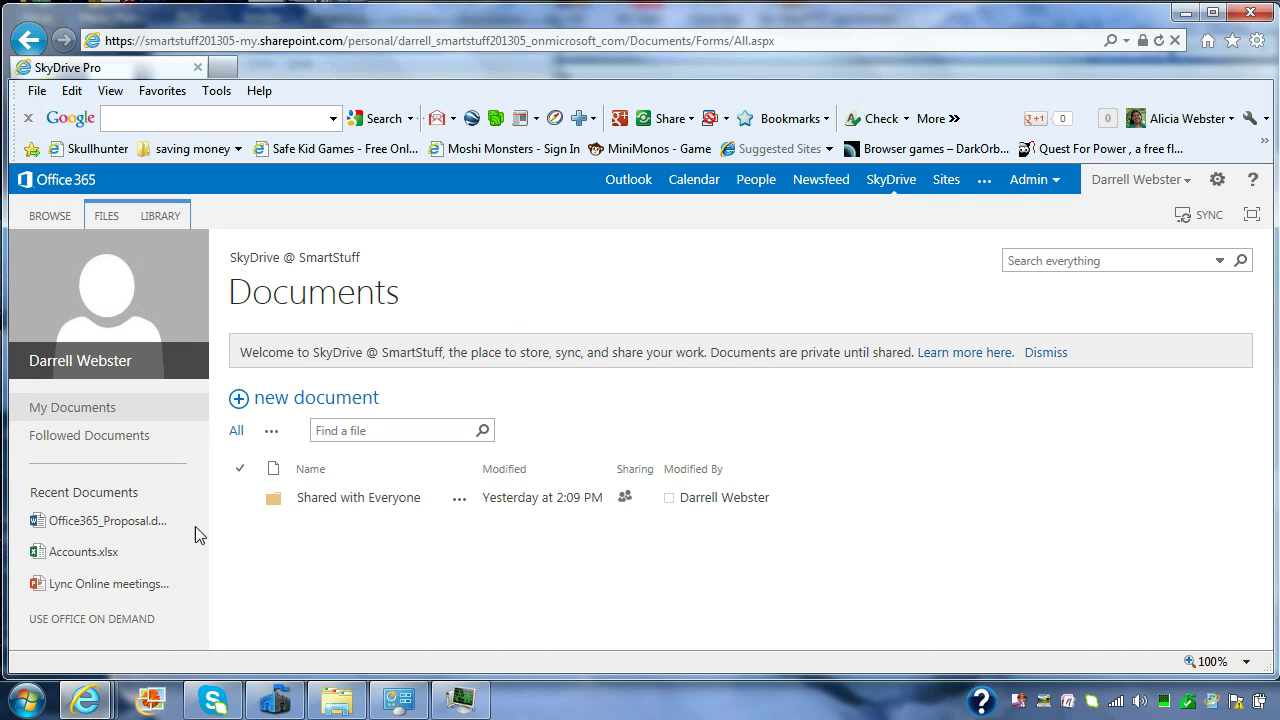
# Step: Launch Word through Office on Demand and run the downloaded installer
pyautogui.click(101, 619)
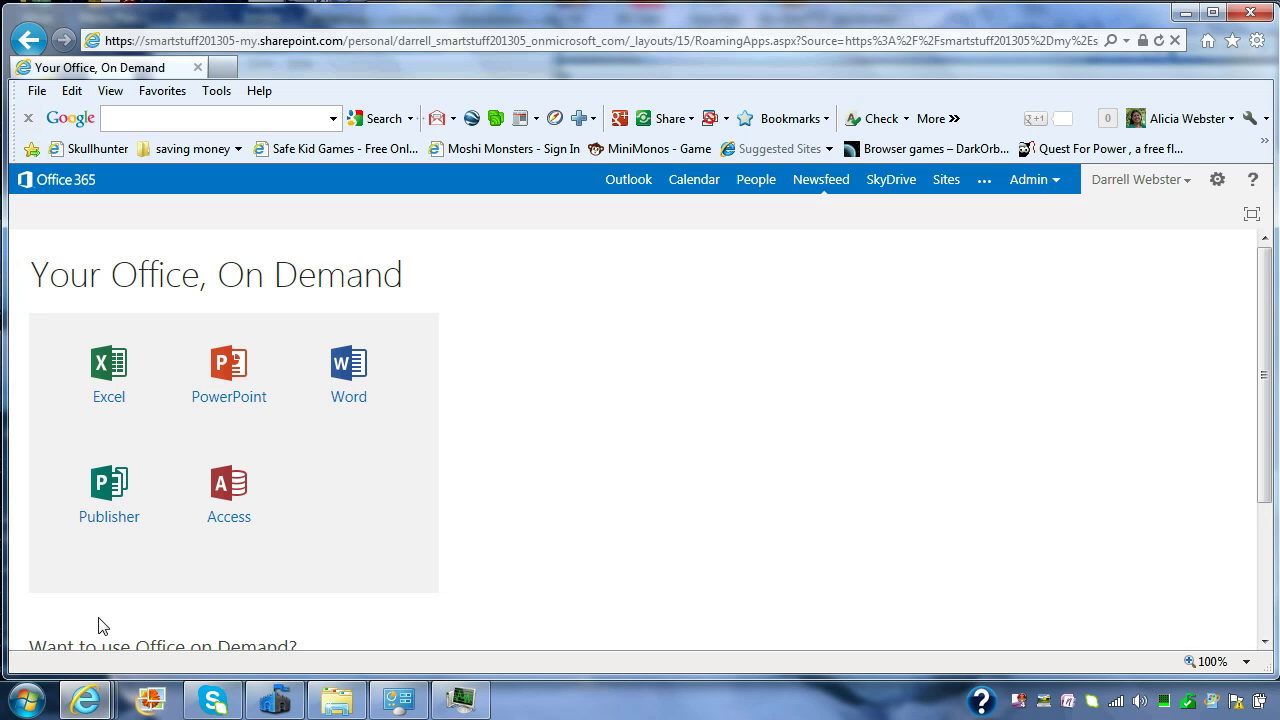
pyautogui.click(348, 398)
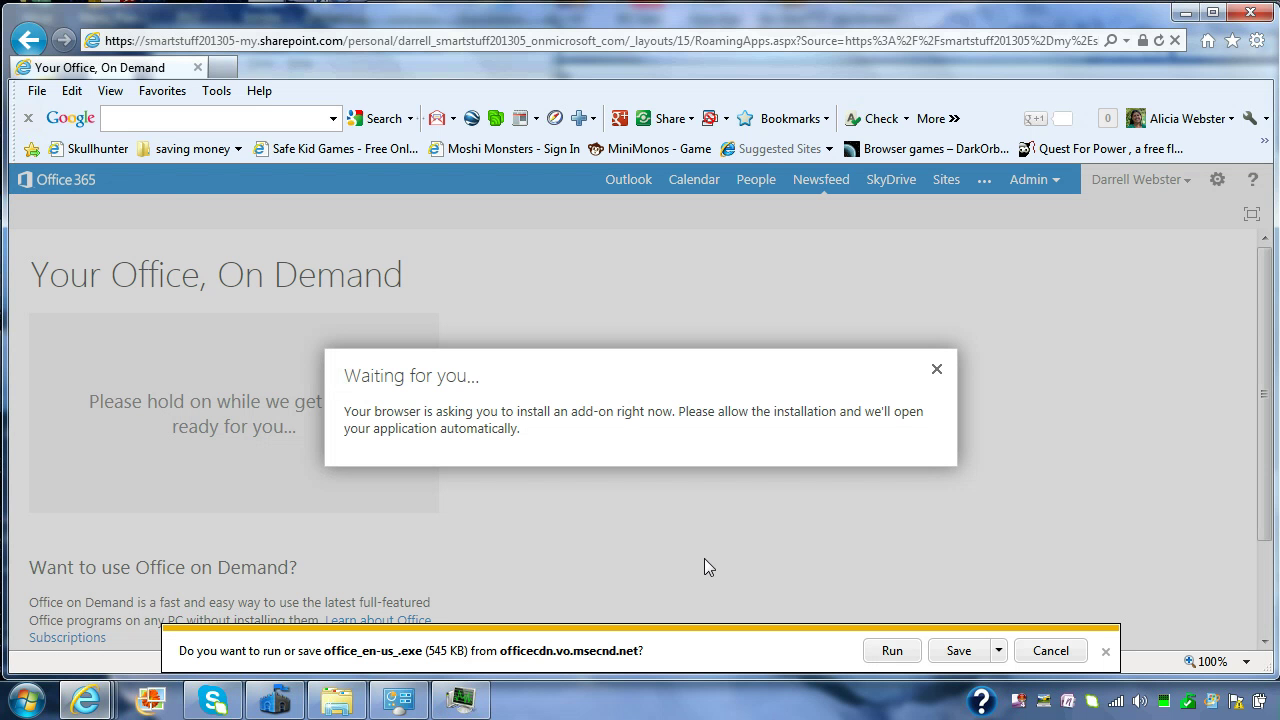
pyautogui.click(892, 651)
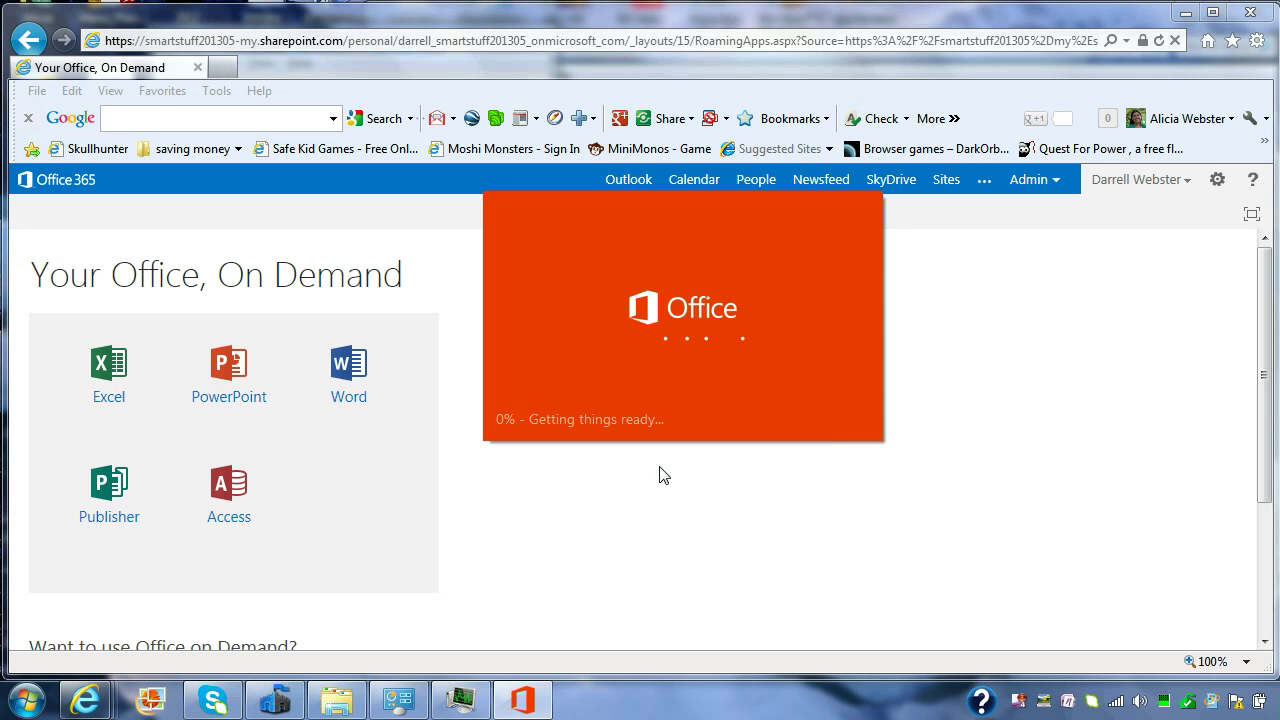
# Step: Inspect the two roamingoffice.exe processes in Task Manager, then minimize it
pyautogui.click(462, 707)
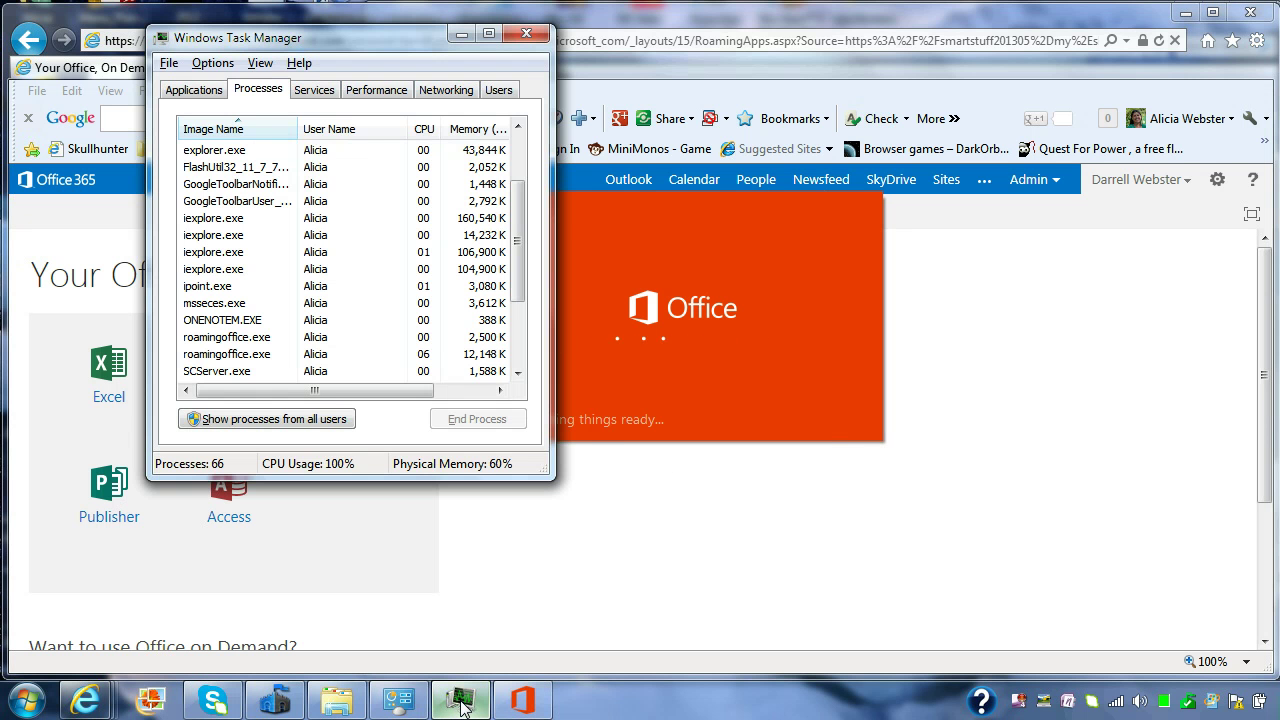
pyautogui.moveTo(518, 230); pyautogui.dragTo(521, 272)
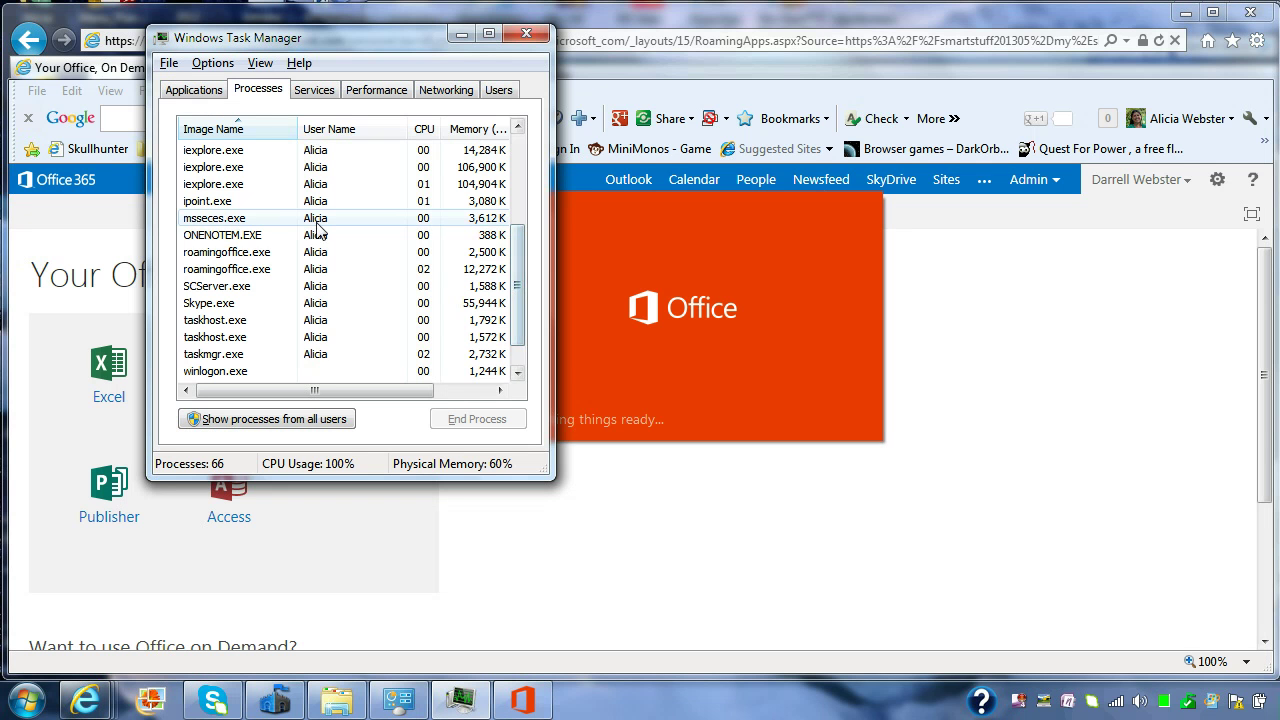
pyautogui.click(262, 252)
pyautogui.click(255, 272)
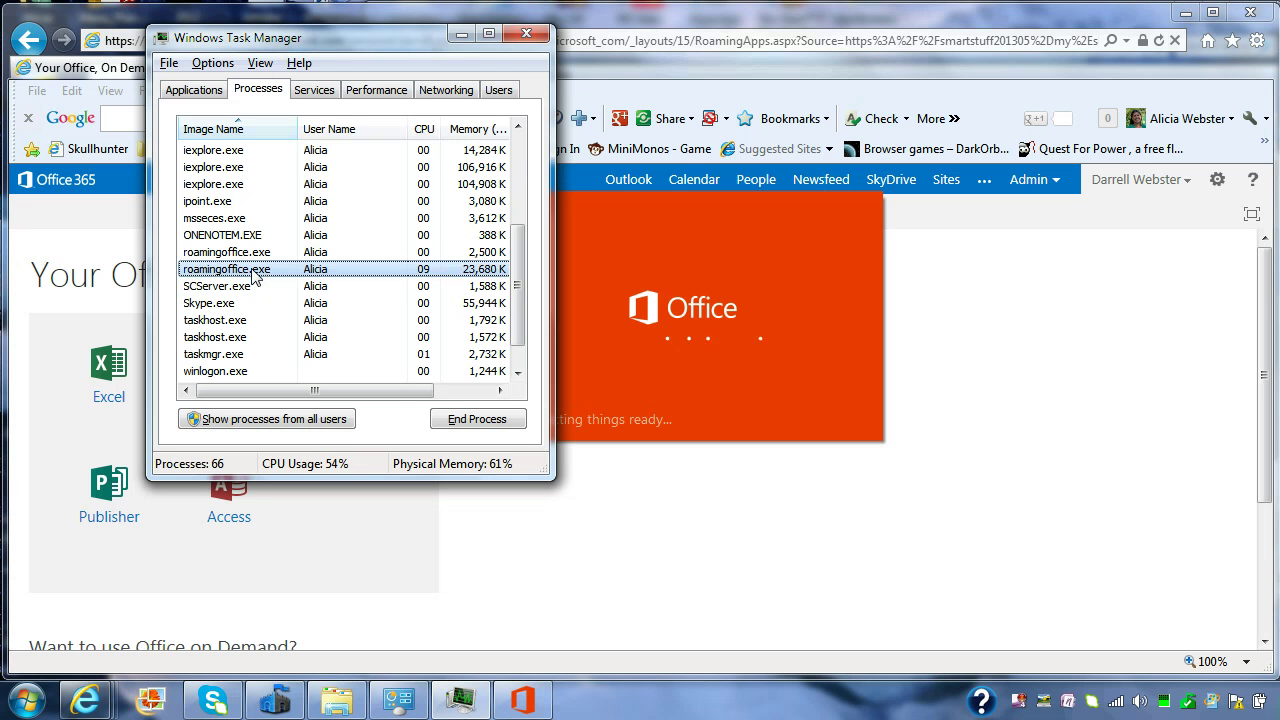
pyautogui.click(466, 35)
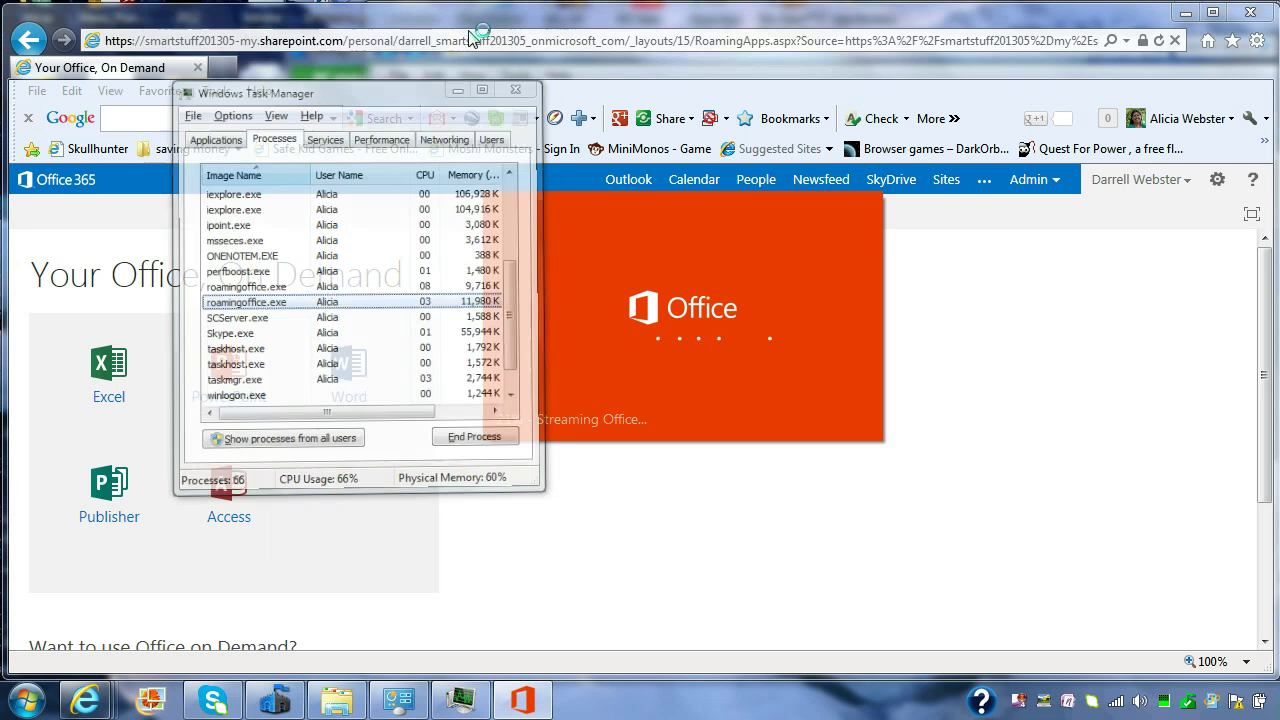
# Step: In Explorer, open the Microsoft Office 15 folder, look inside root, and return
pyautogui.click(341, 708)
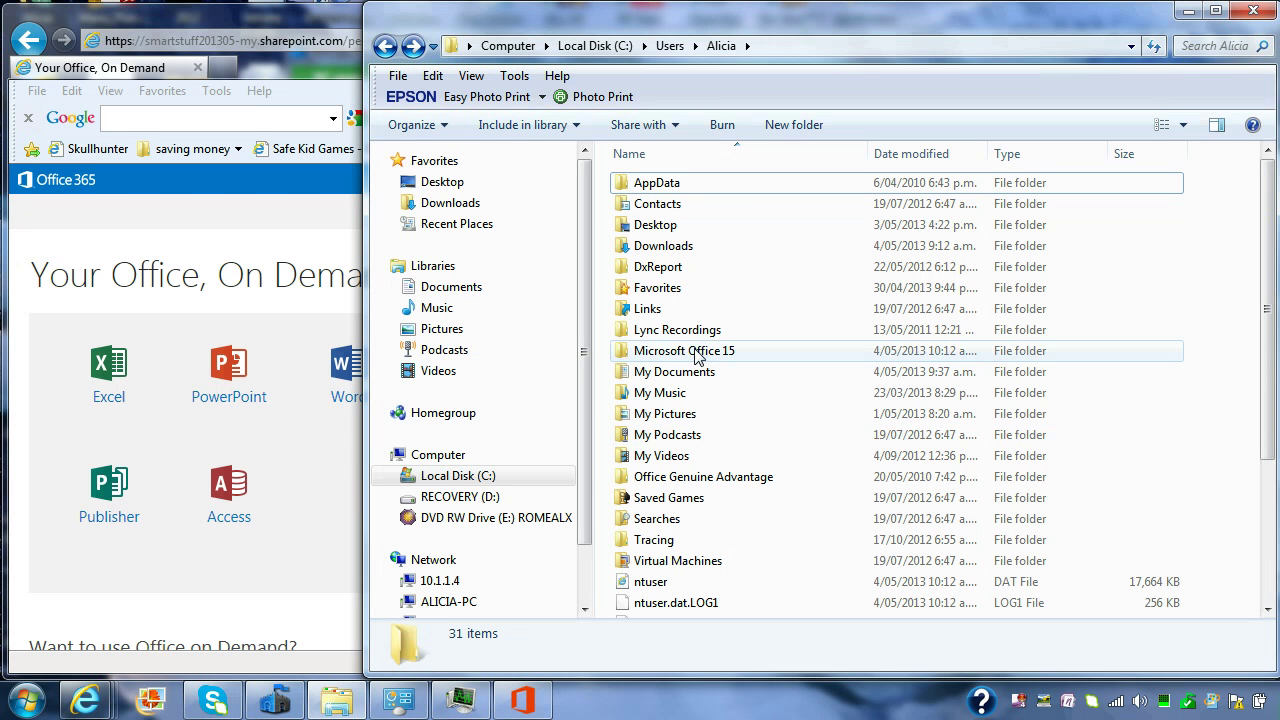
pyautogui.moveTo(698, 358)
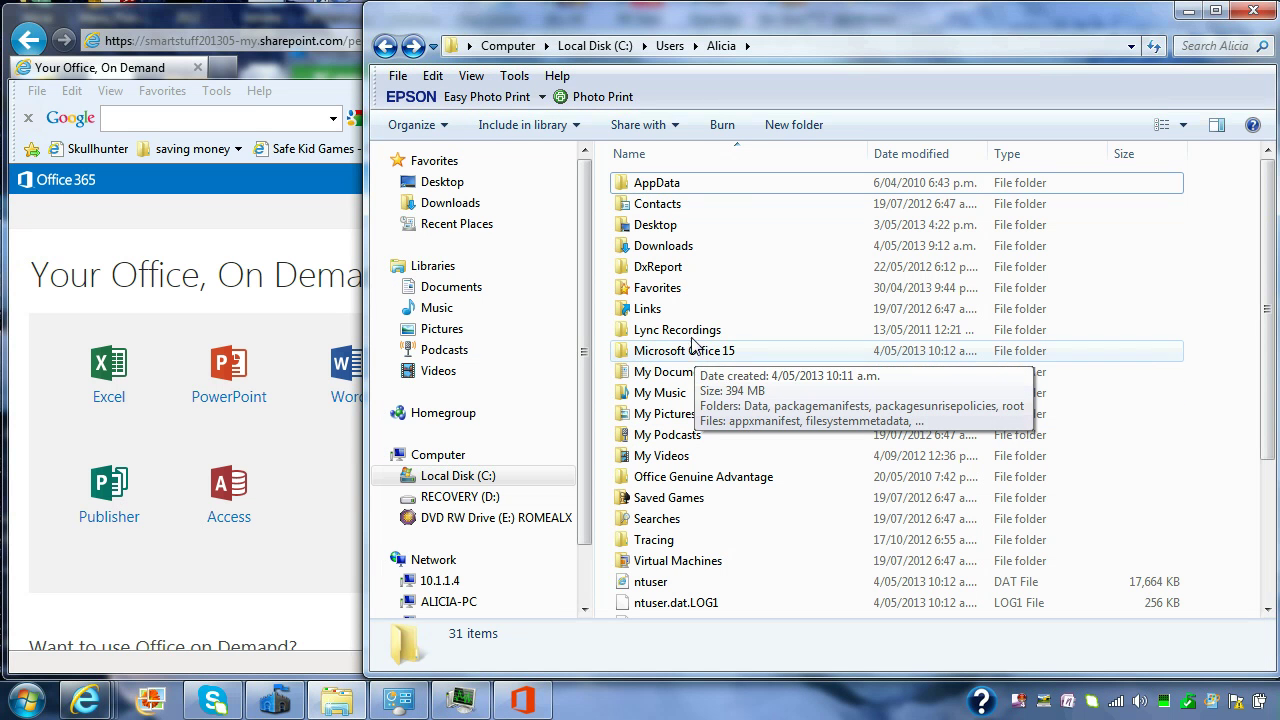
pyautogui.click(806, 44)
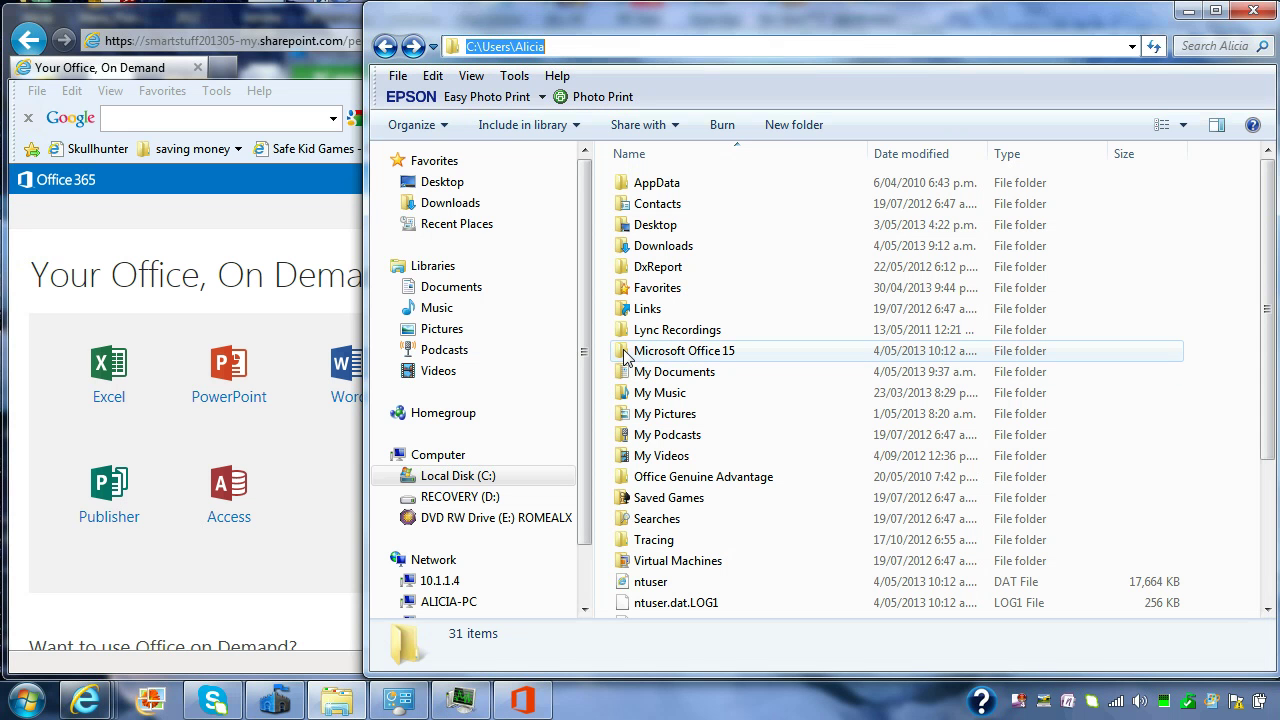
pyautogui.moveTo(688, 358)
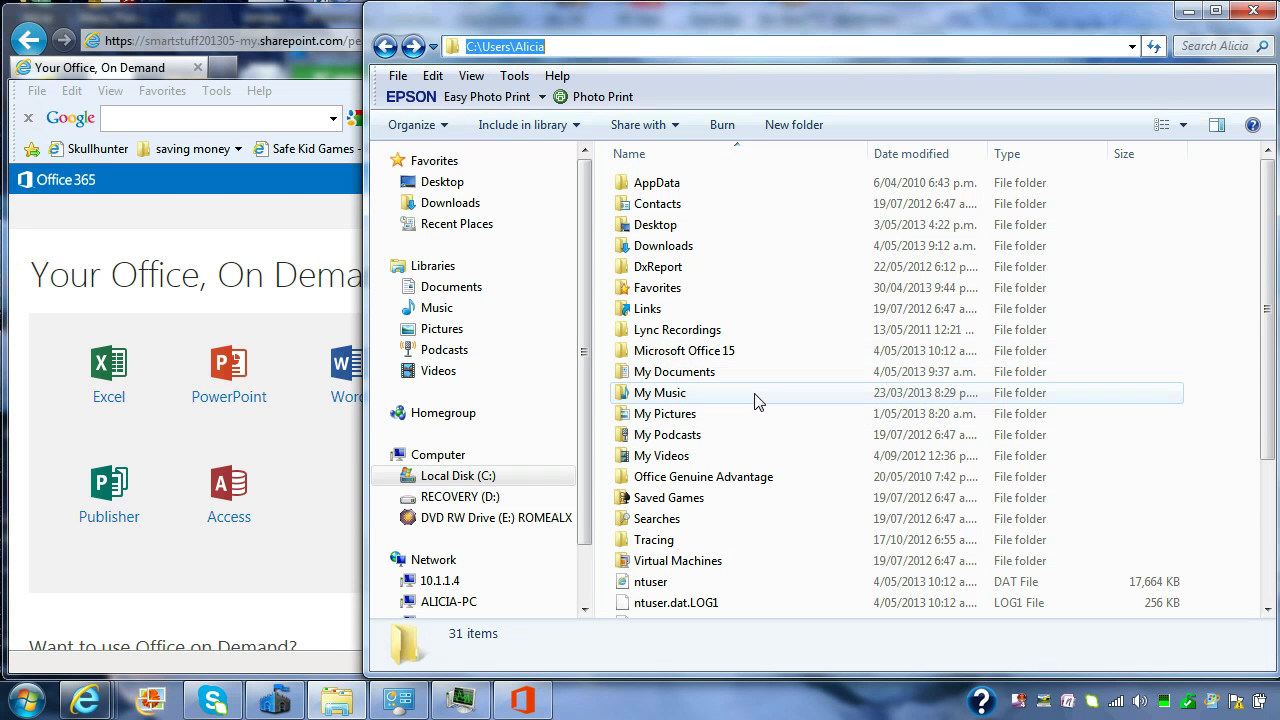
pyautogui.doubleClick(670, 352)
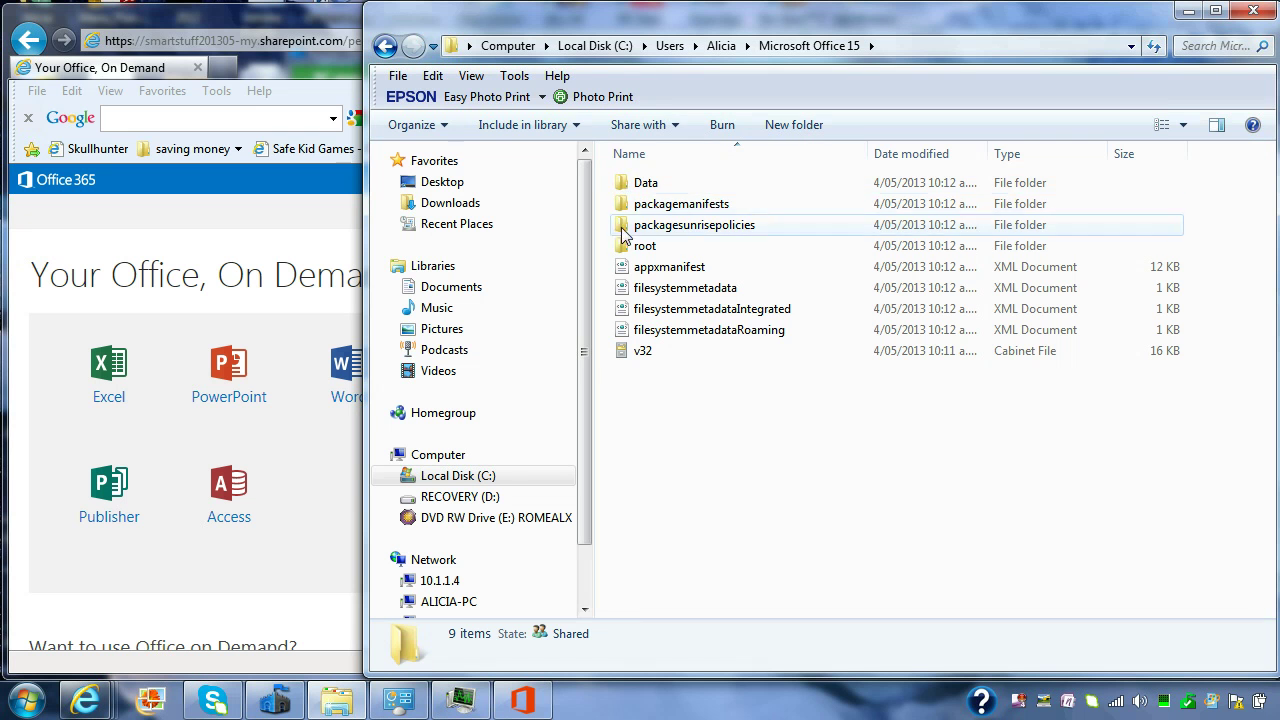
pyautogui.click(624, 249)
pyautogui.doubleClick(624, 249)
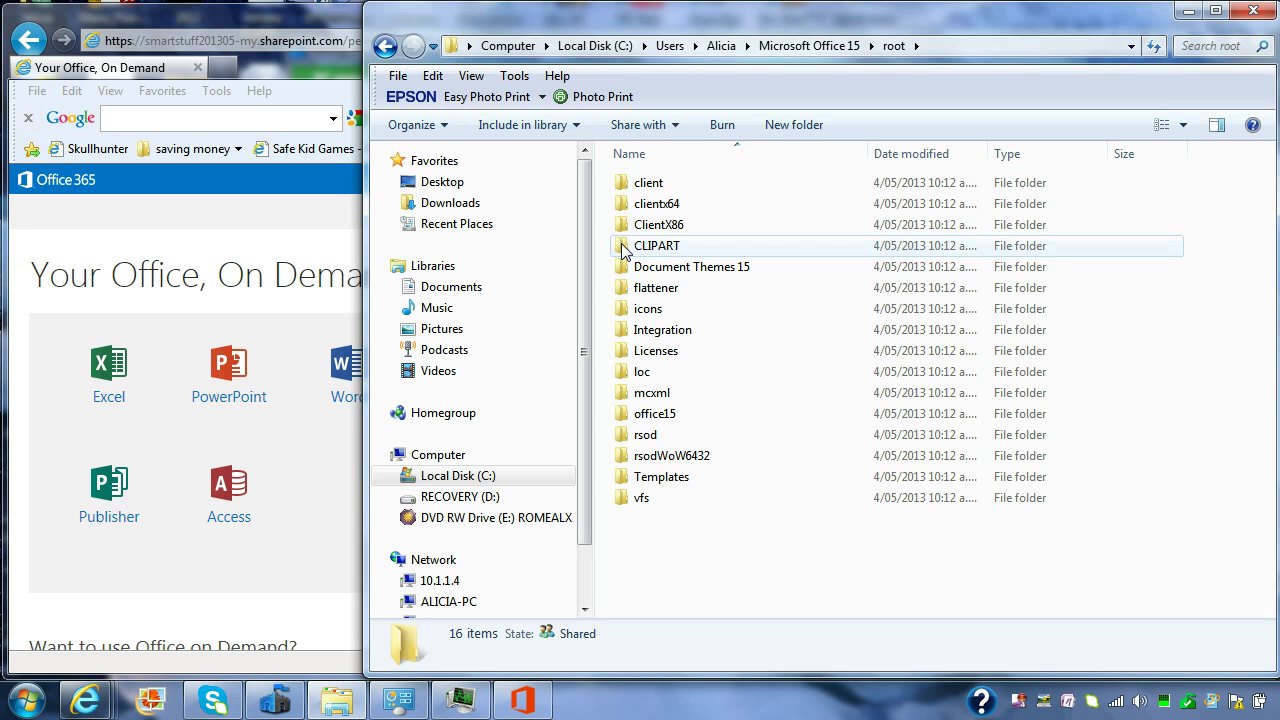
pyautogui.click(385, 45)
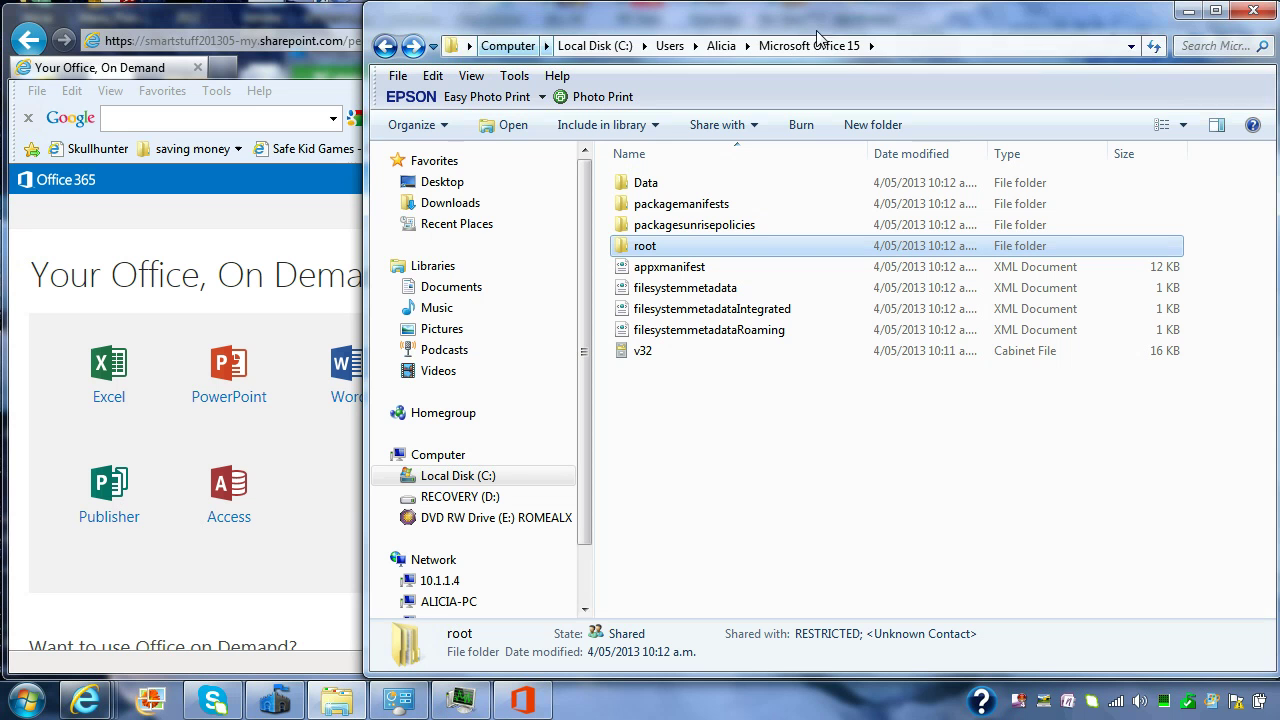
# Step: Minimize Explorer and let Word stream until the File Conversion dialog appears
pyautogui.click(1188, 11)
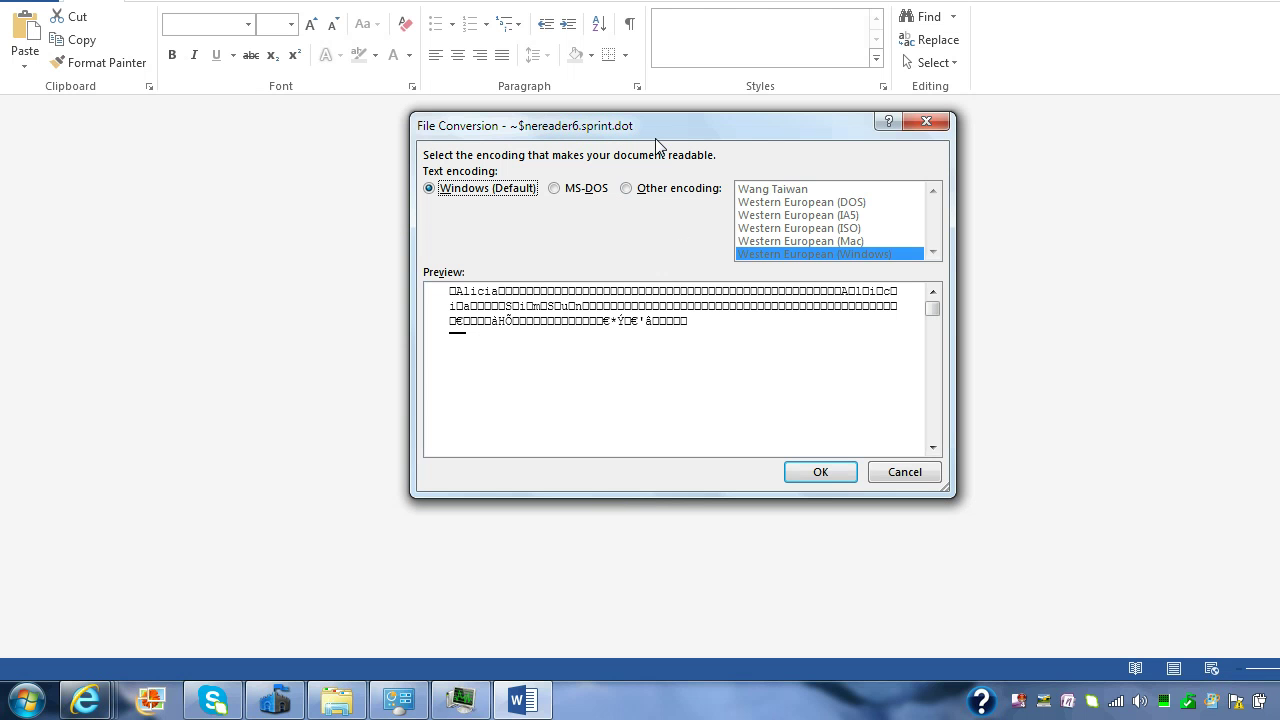
# Step: Accept the default Windows encoding, dismiss the add-in warning, and enlarge the Word window
pyautogui.click(814, 474)
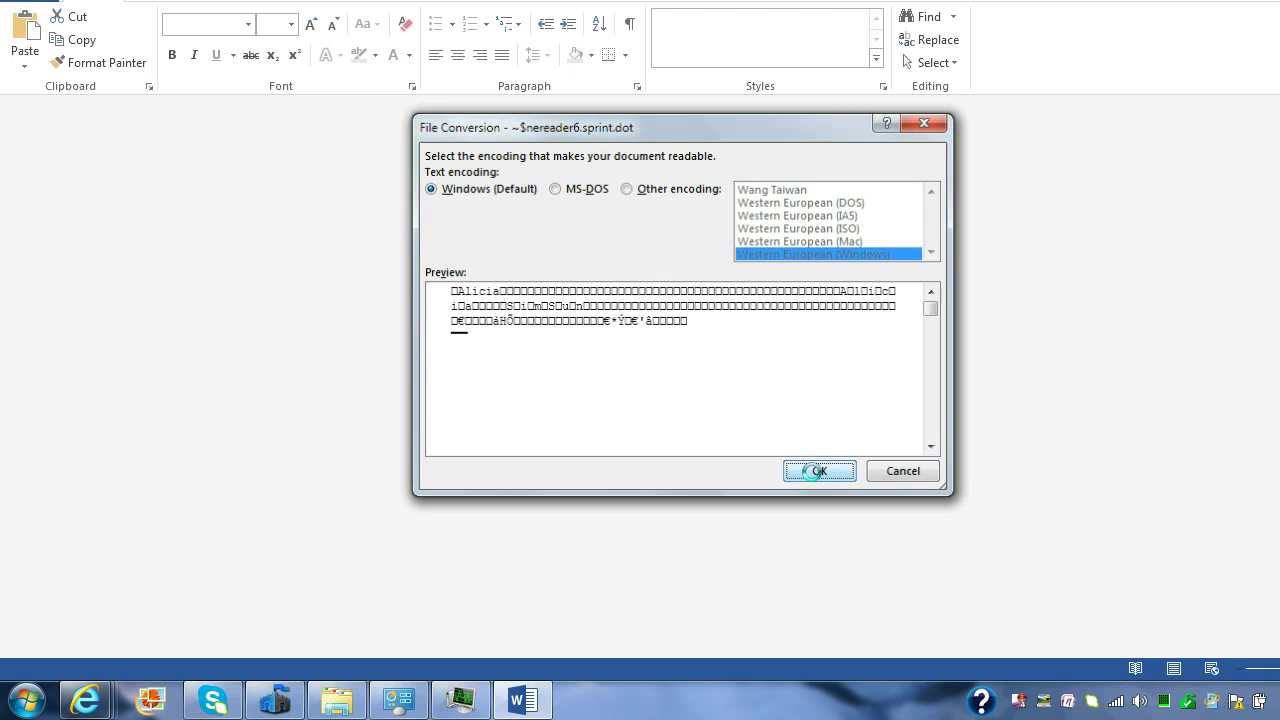
pyautogui.click(813, 471)
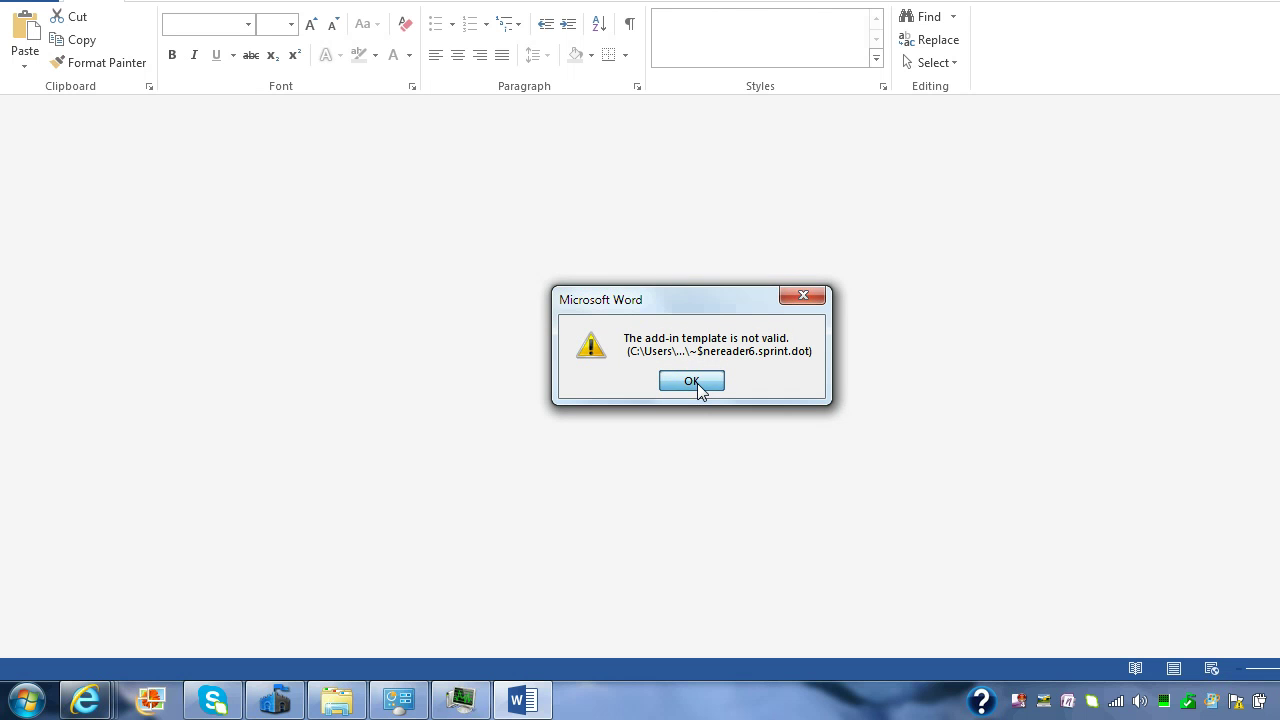
pyautogui.click(692, 382)
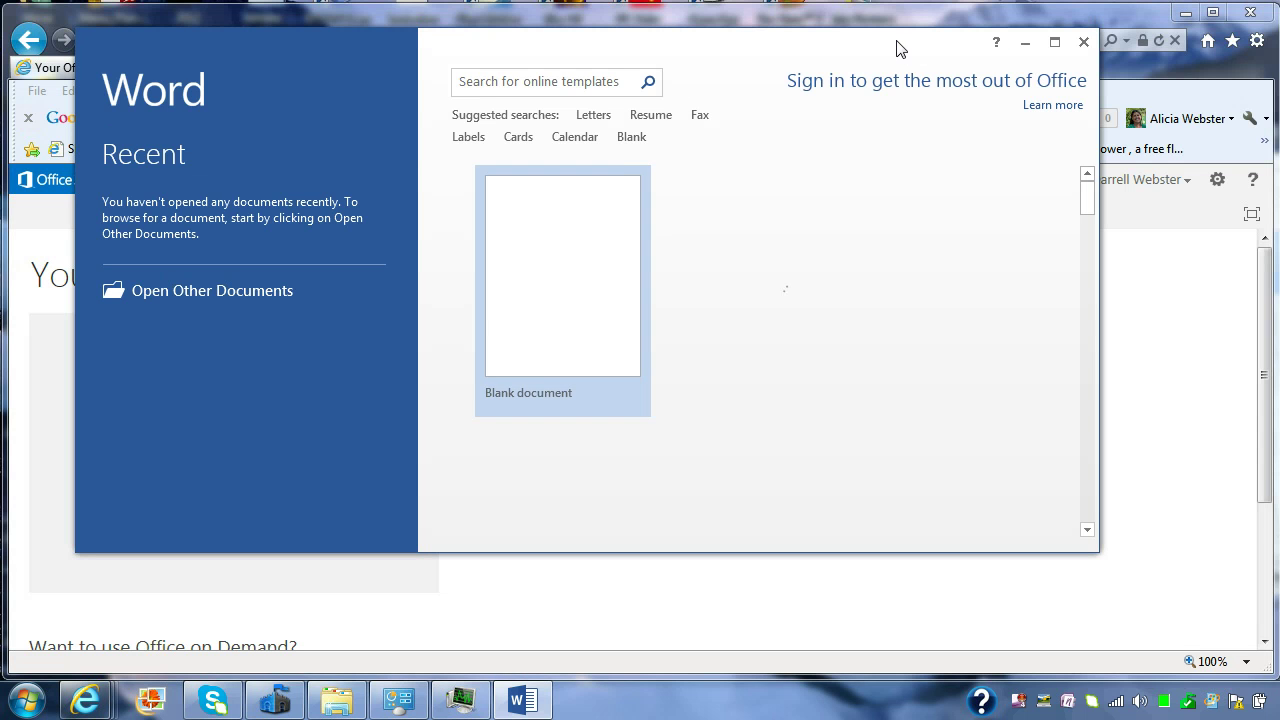
pyautogui.moveTo(892, 44); pyautogui.dragTo(824, 28)
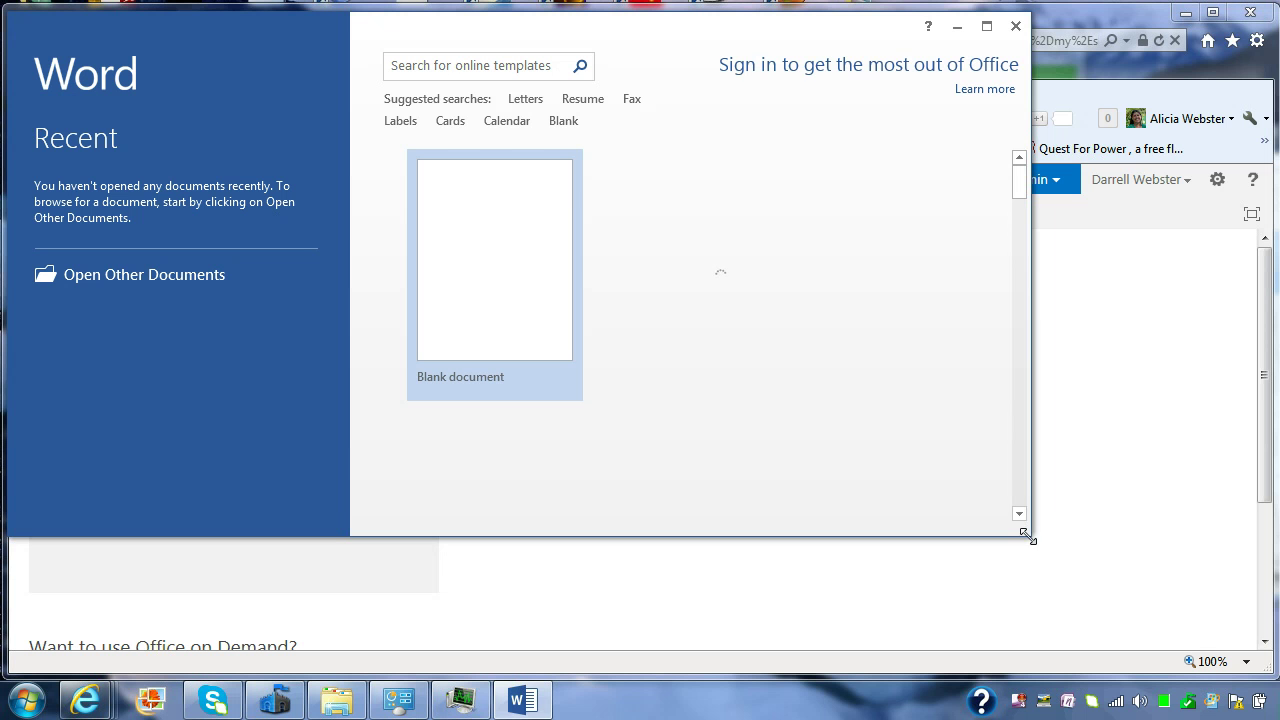
pyautogui.moveTo(1029, 534); pyautogui.dragTo(1250, 670)
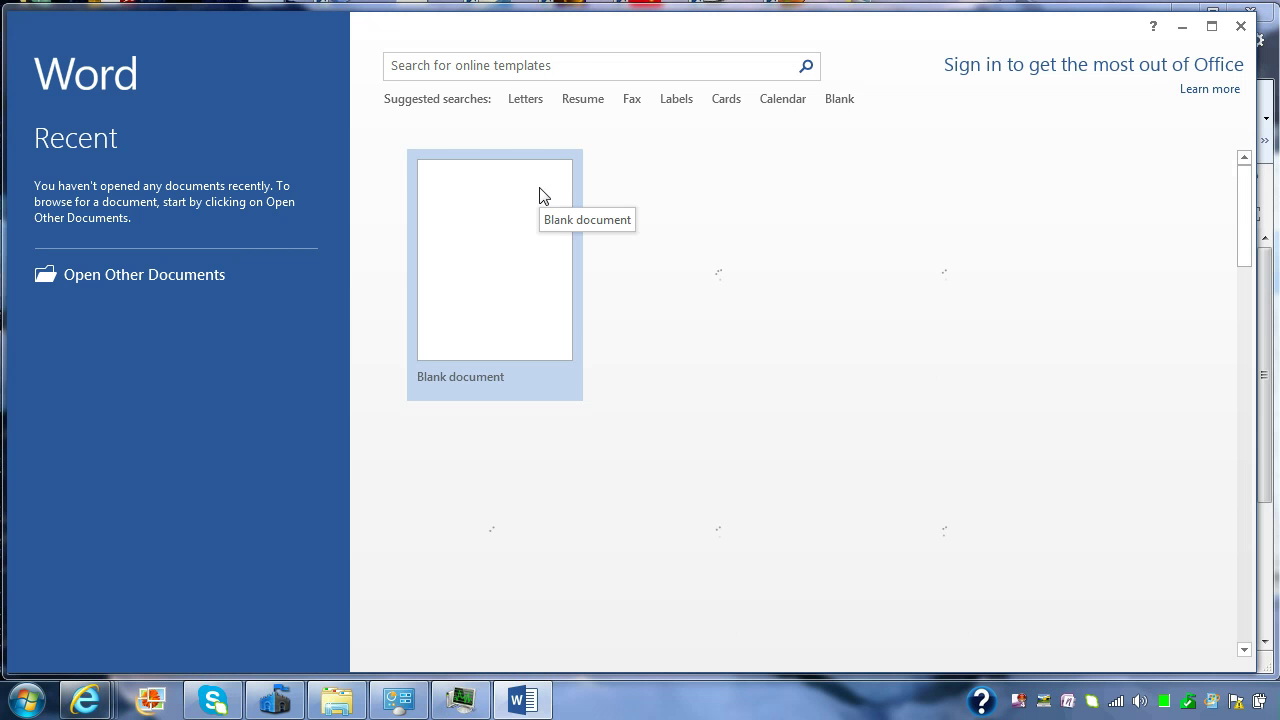
# Step: Sign in to Word with the company Office 365 account's e-mail and password
pyautogui.click(1099, 76)
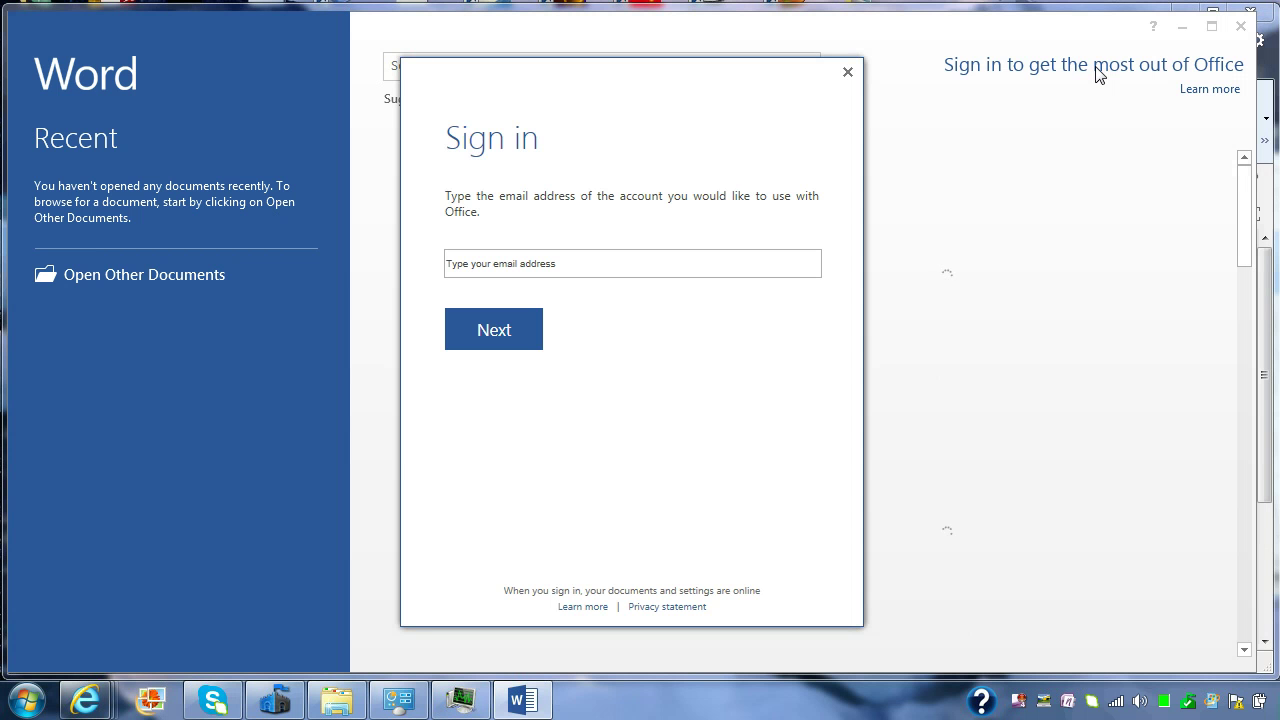
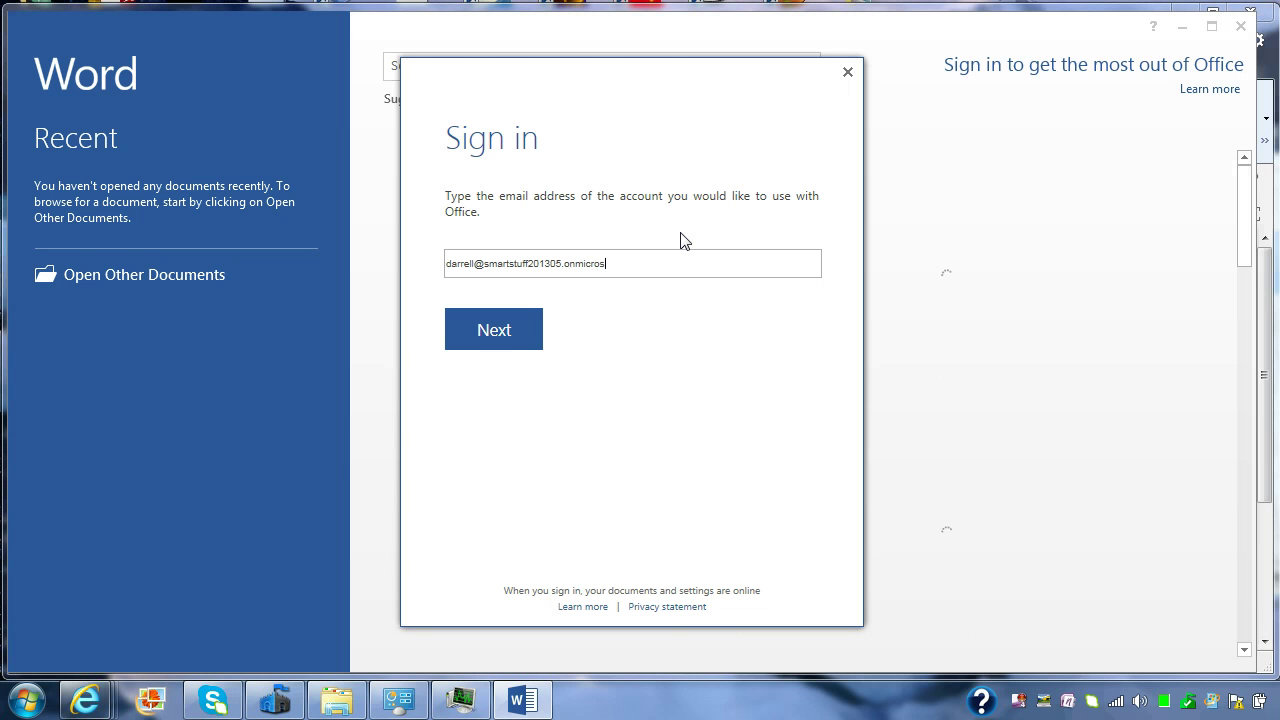
pyautogui.press('Return')
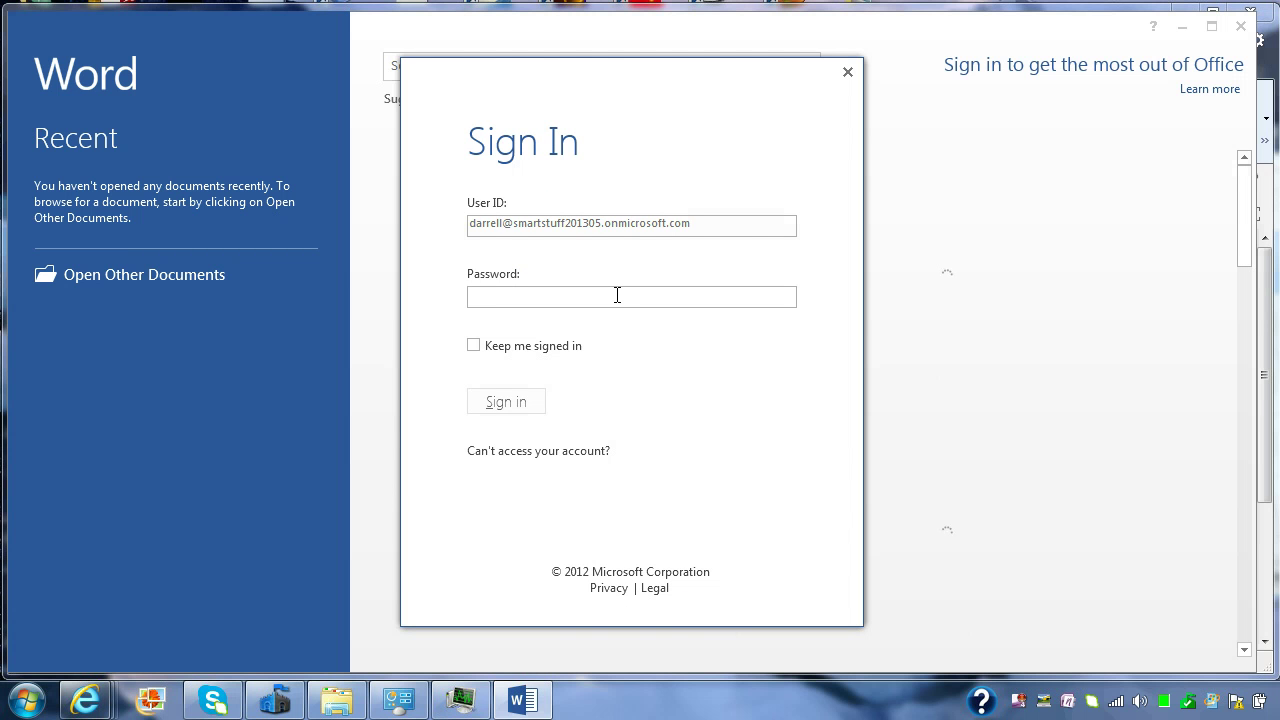
pyautogui.write('•••••••••')
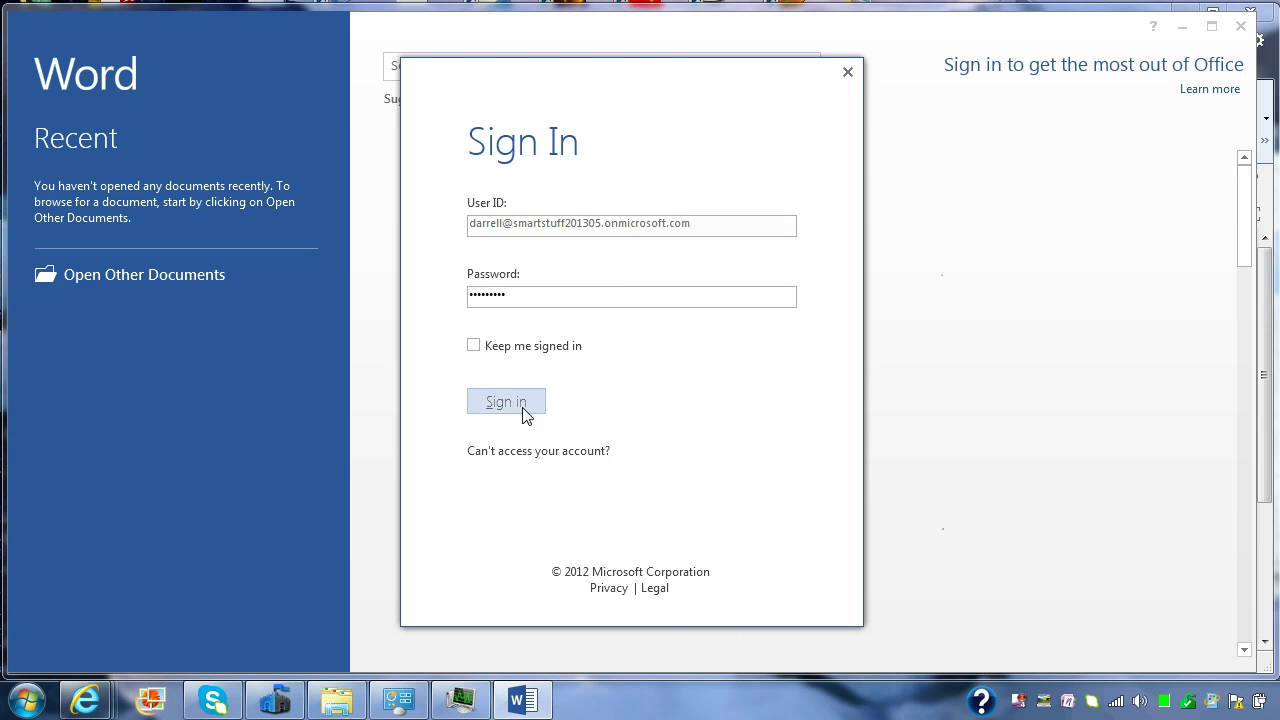
pyautogui.click(508, 403)
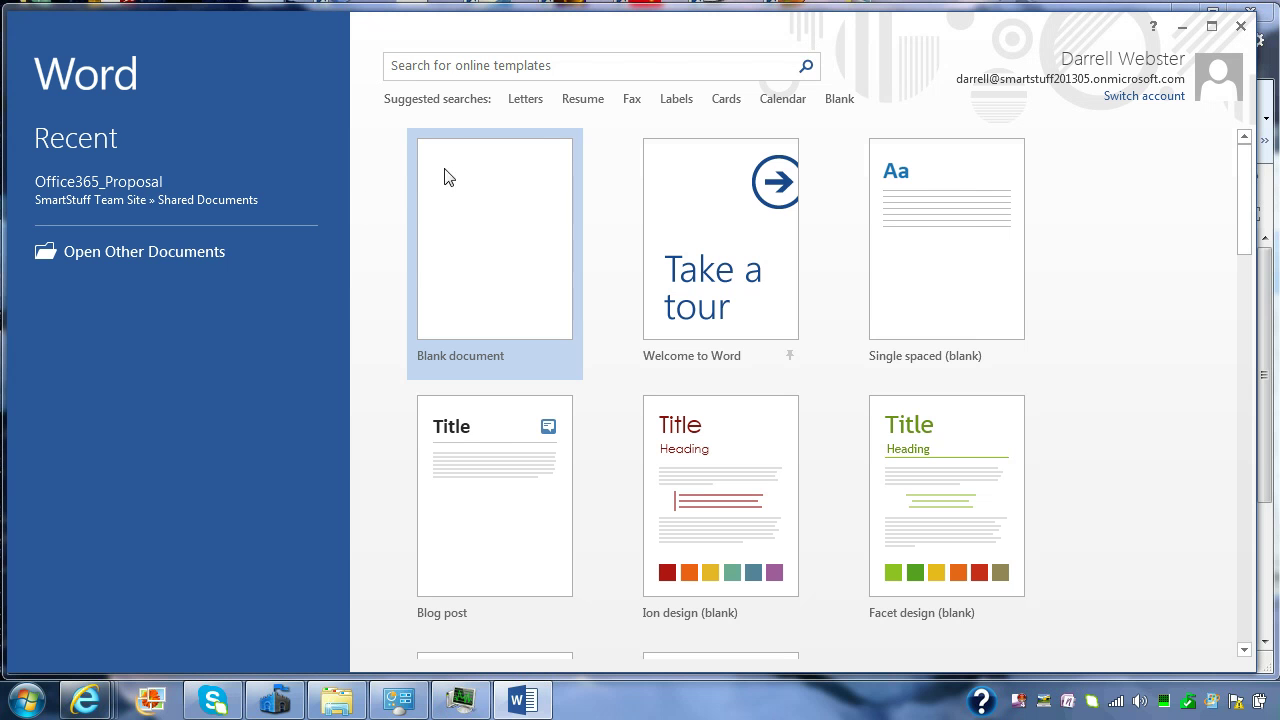
# Step: Check the SmartStuff place, then open Office365_Proposal from Recent Documents
pyautogui.click(141, 258)
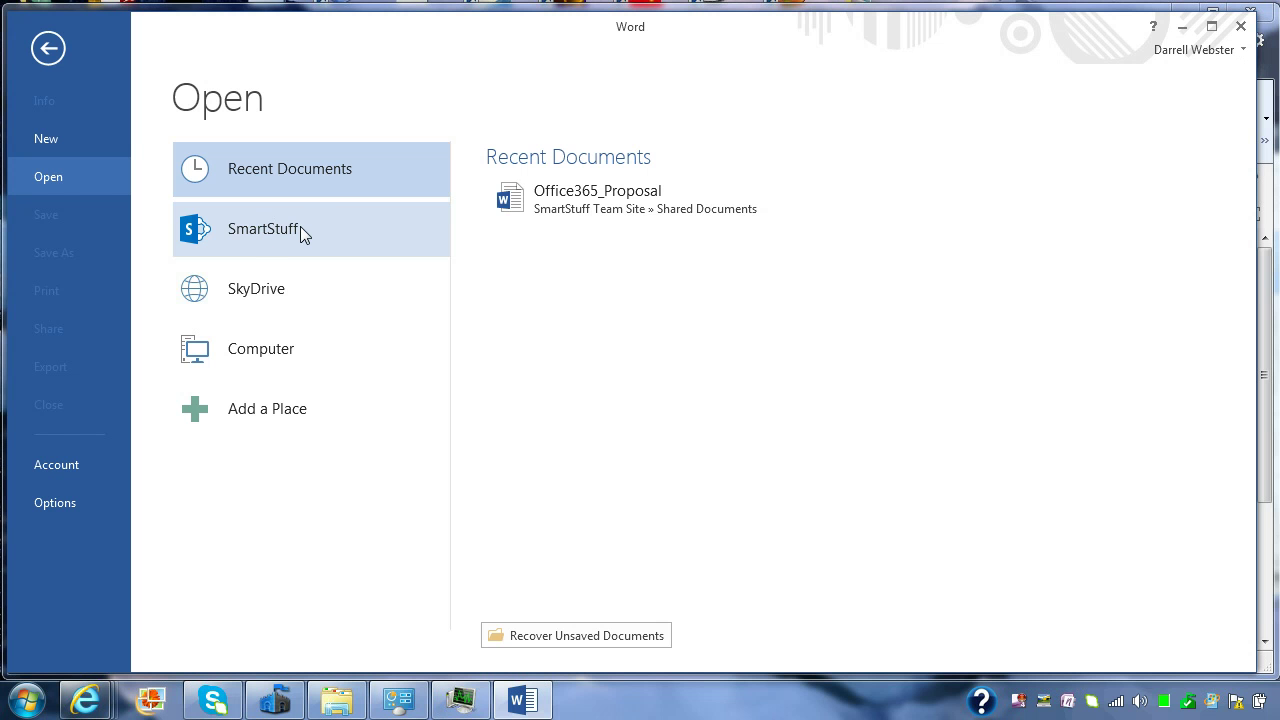
pyautogui.click(271, 228)
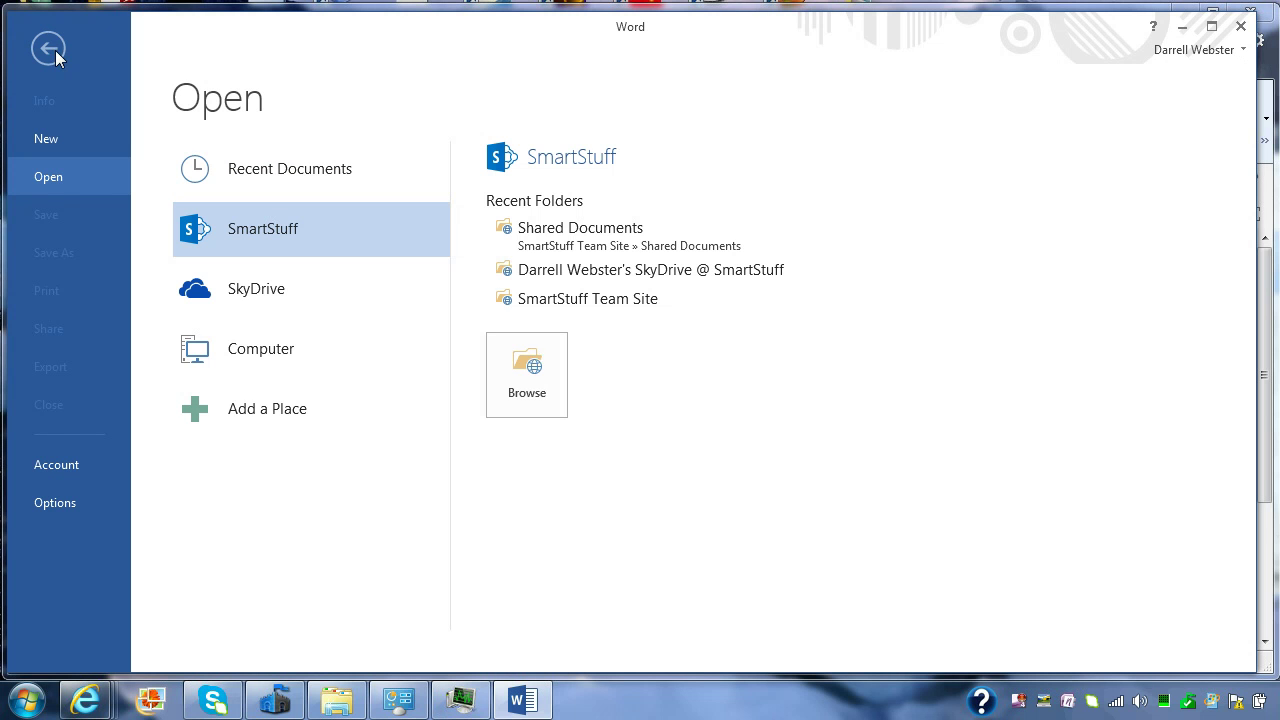
pyautogui.click(273, 169)
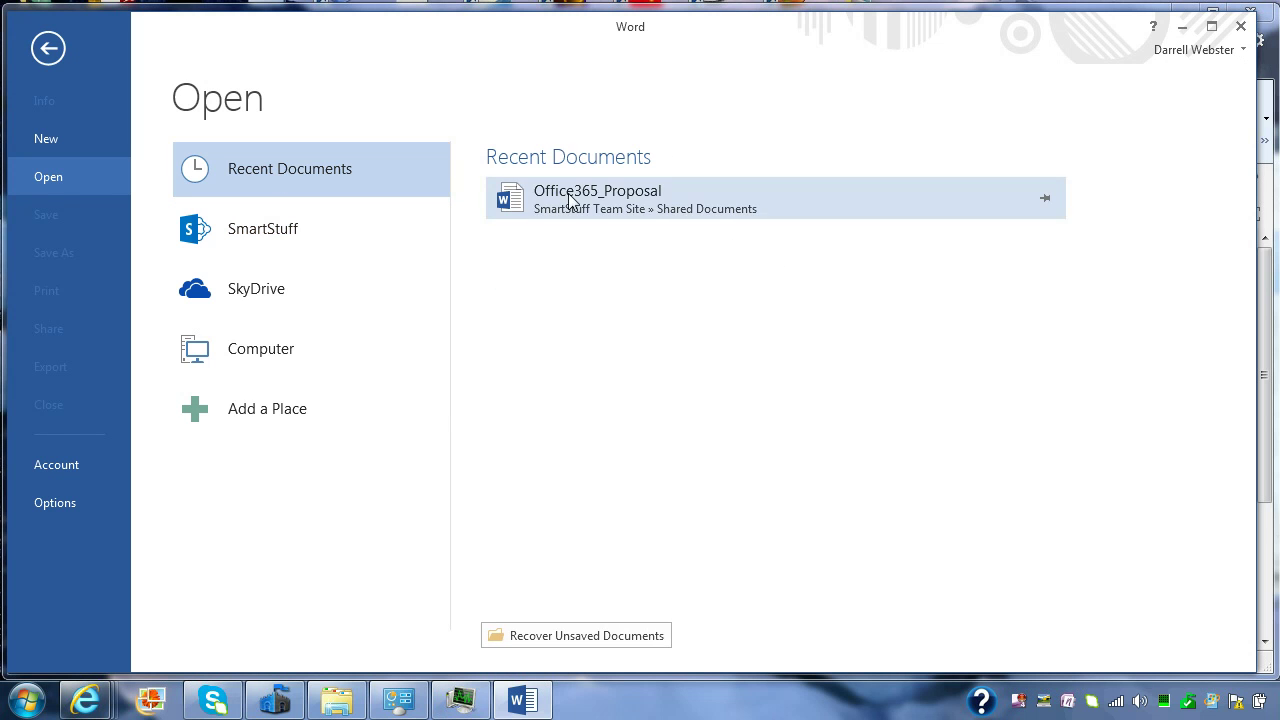
pyautogui.click(594, 220)
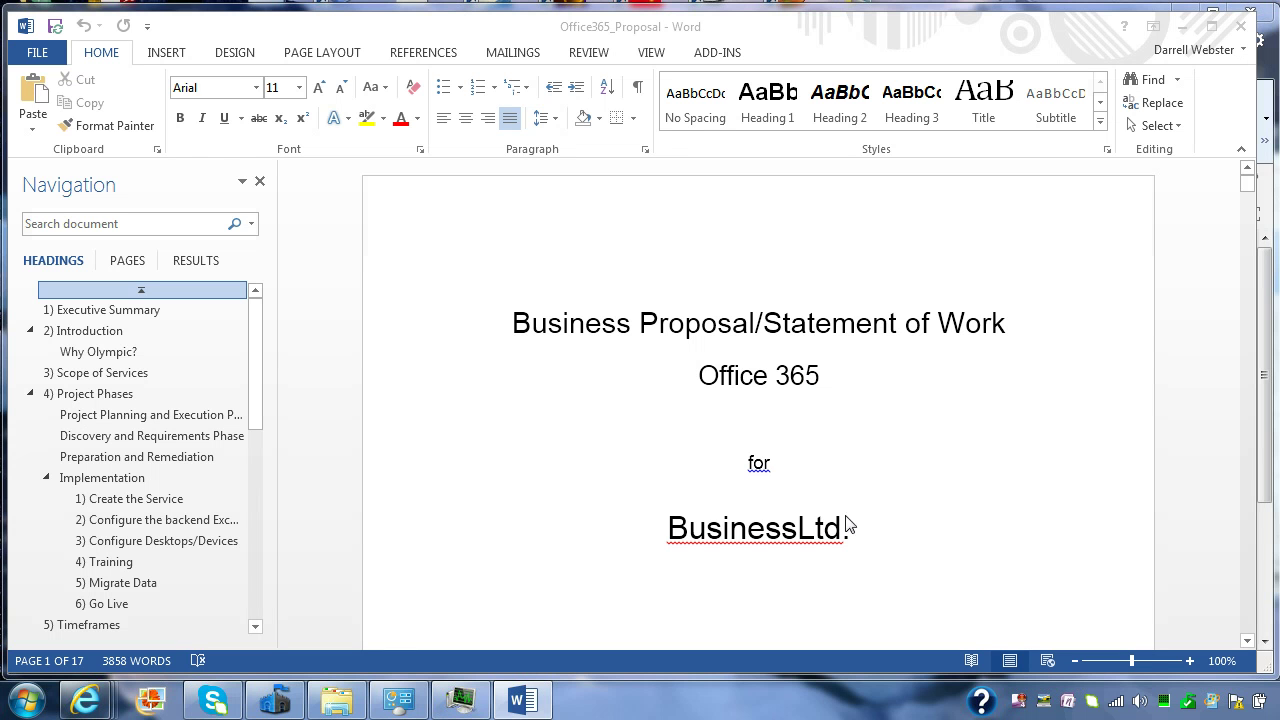
# Step: Set Find what to 'BusinessLtd' and Replace with to 'Business Holdings'
pyautogui.moveTo(796, 522); pyautogui.dragTo(670, 515)
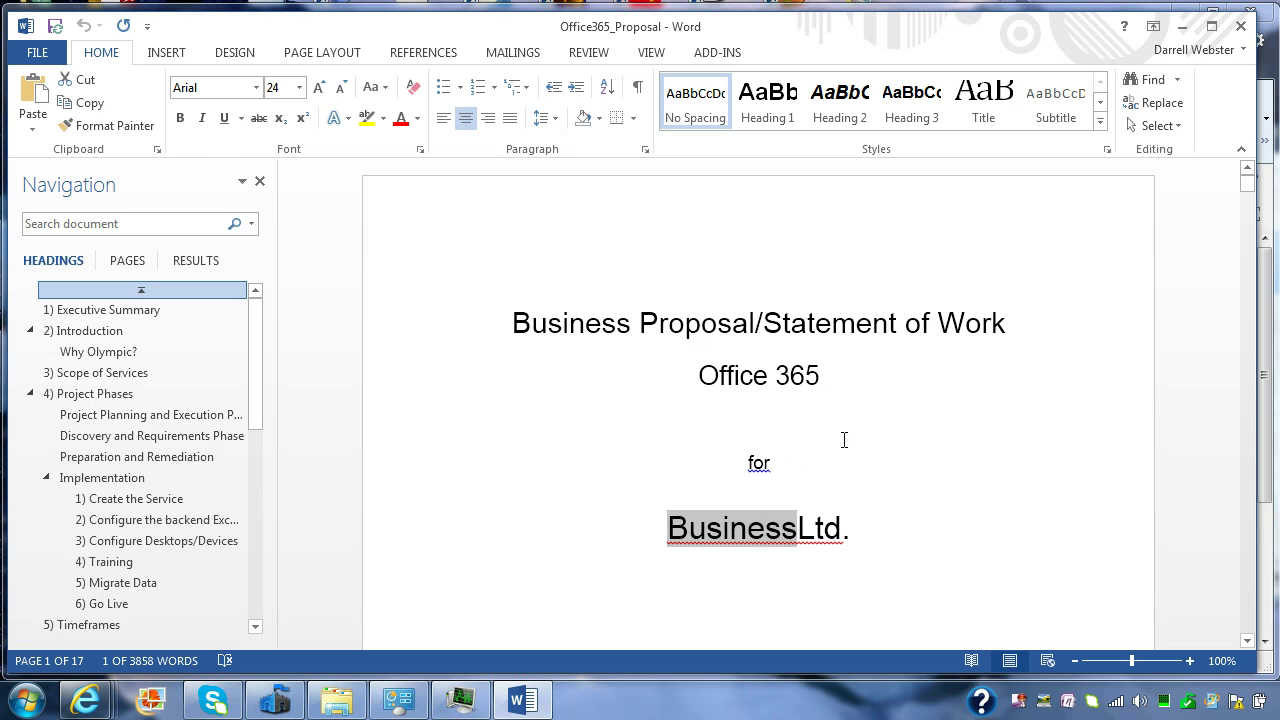
pyautogui.hotkey('ctrl', 'h')
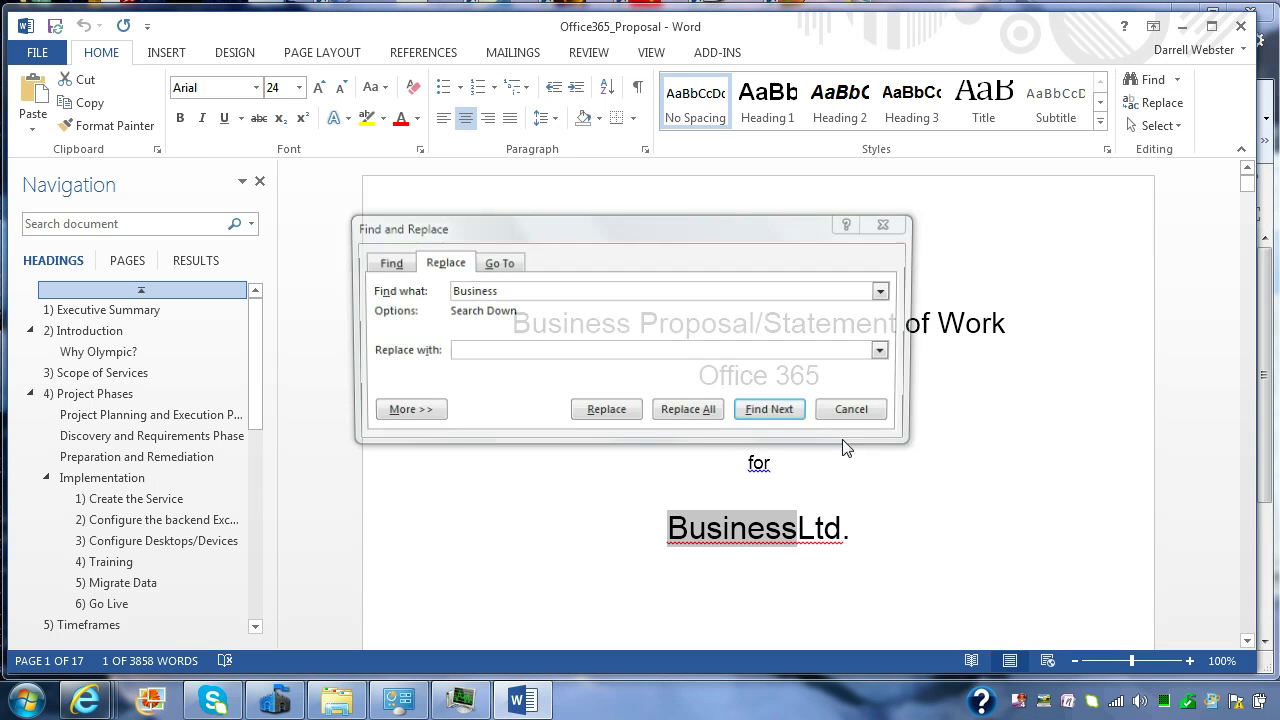
pyautogui.click(584, 351)
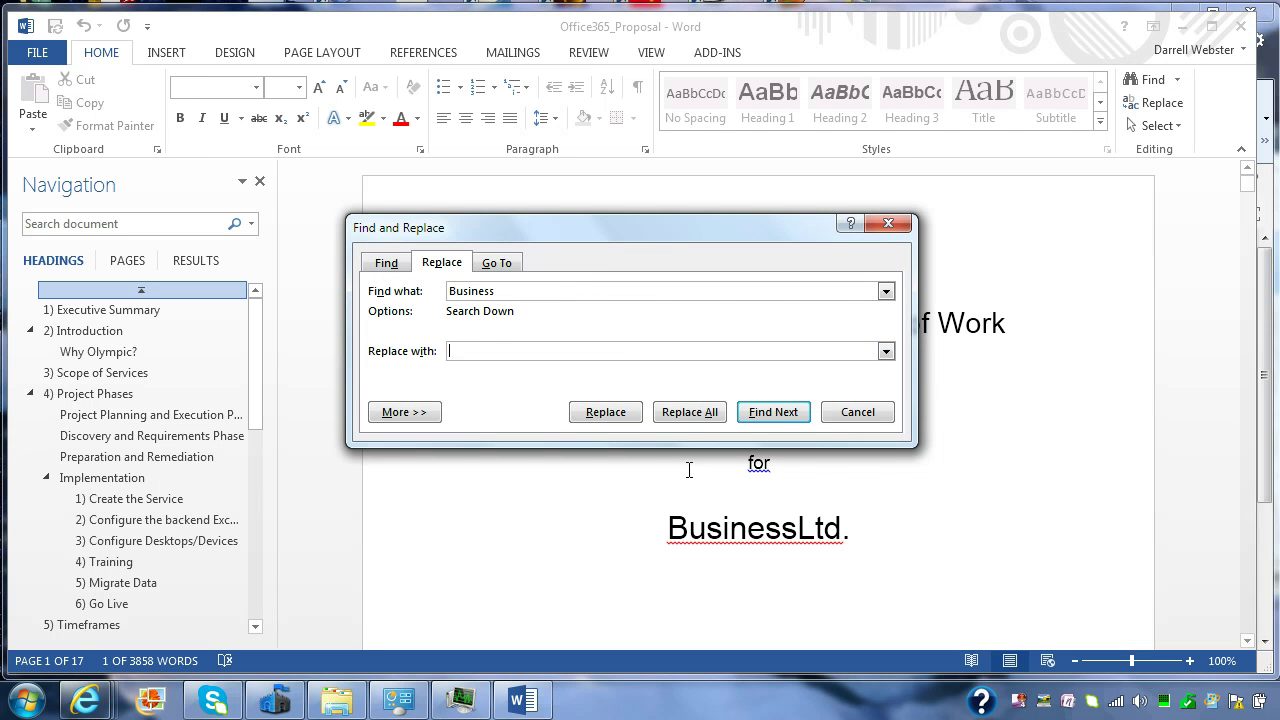
pyautogui.click(556, 288)
pyautogui.write('LTD')
pyautogui.press('BackSpace')
pyautogui.press('BackSpace')
pyautogui.write('t')
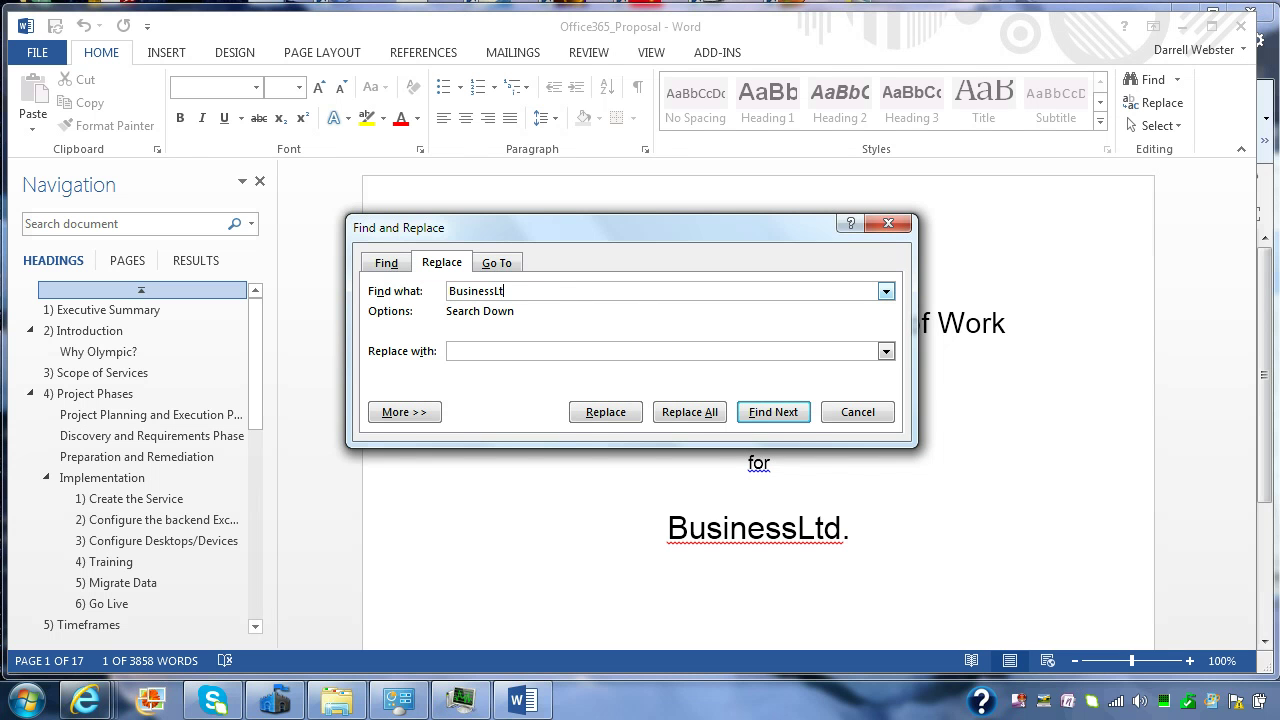
pyautogui.write('d')
pyautogui.write('Business Holid')
pyautogui.press('BackSpace')
pyautogui.press('BackSpace')
pyautogui.write('dings')
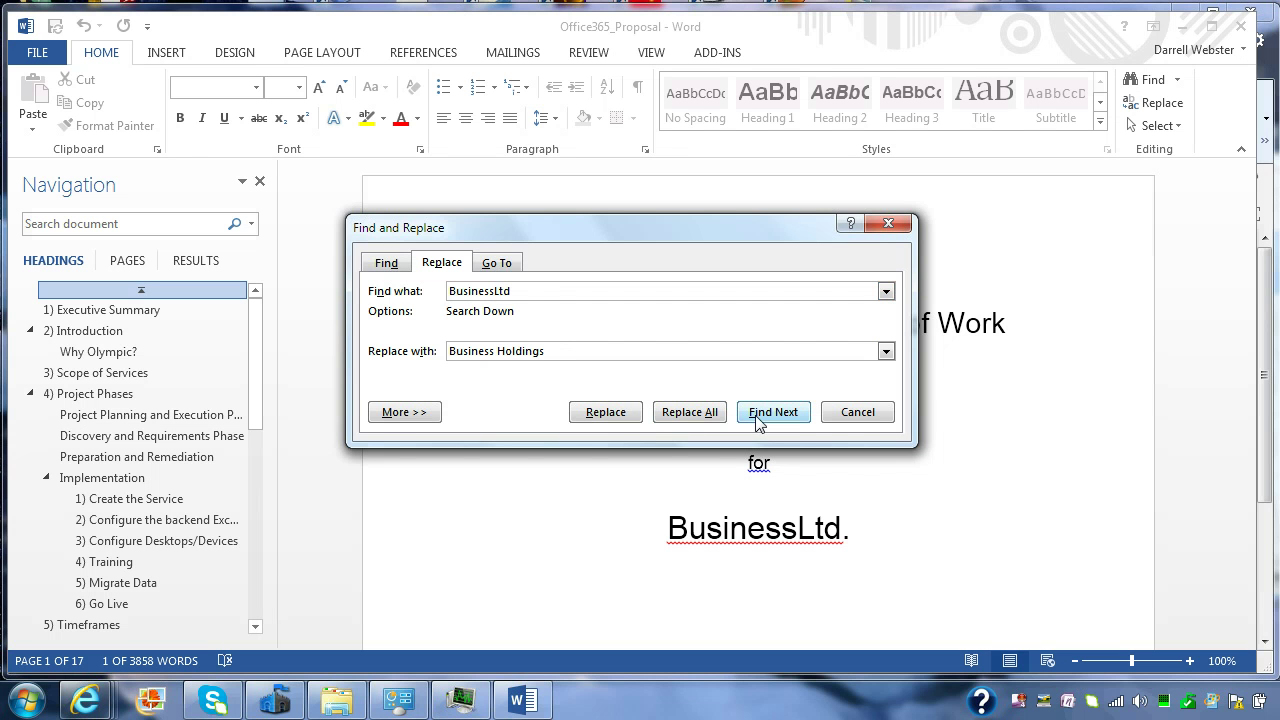
# Step: Replace all 27 occurrences, continuing from the document's start, and close the dialog
pyautogui.click(700, 414)
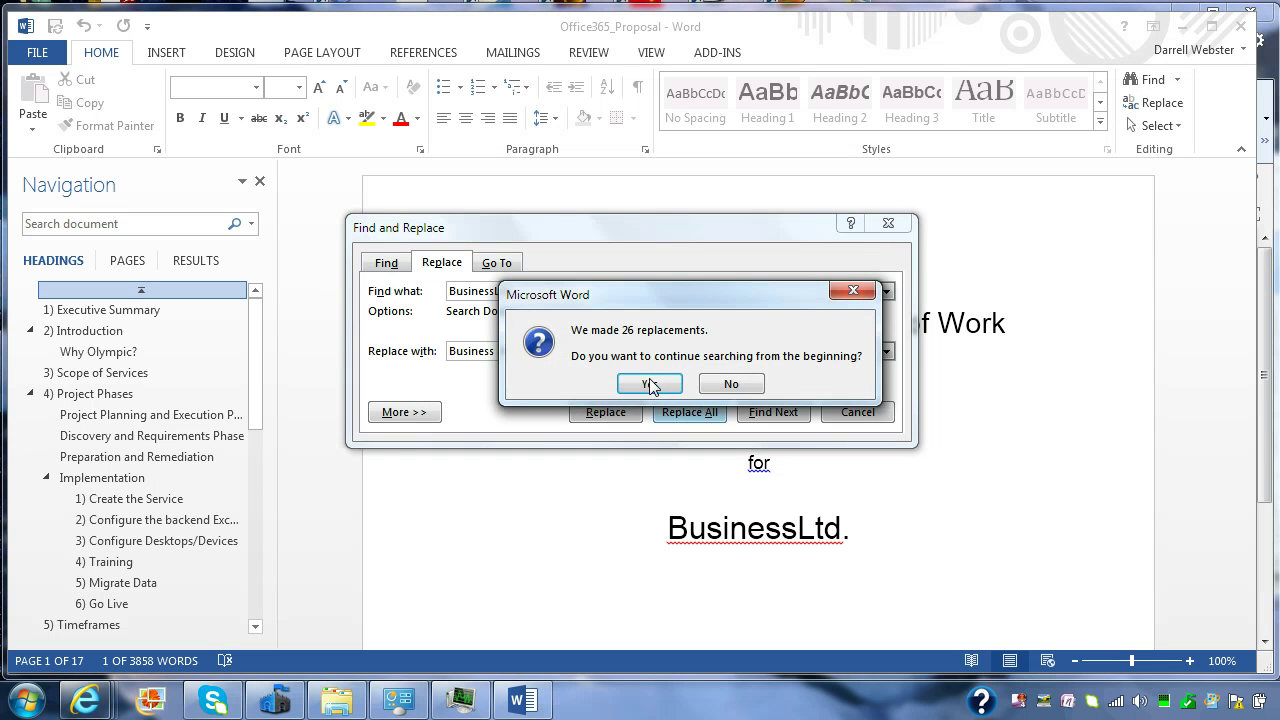
pyautogui.click(633, 382)
pyautogui.click(690, 383)
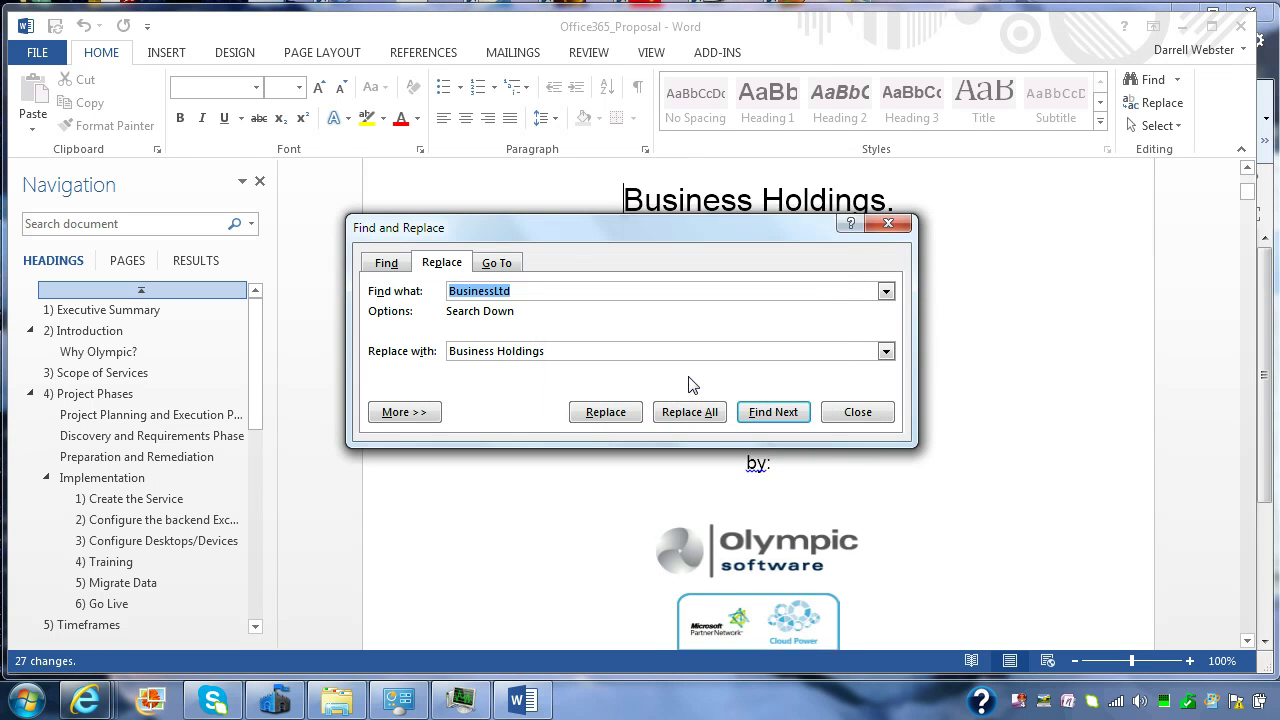
pyautogui.click(852, 411)
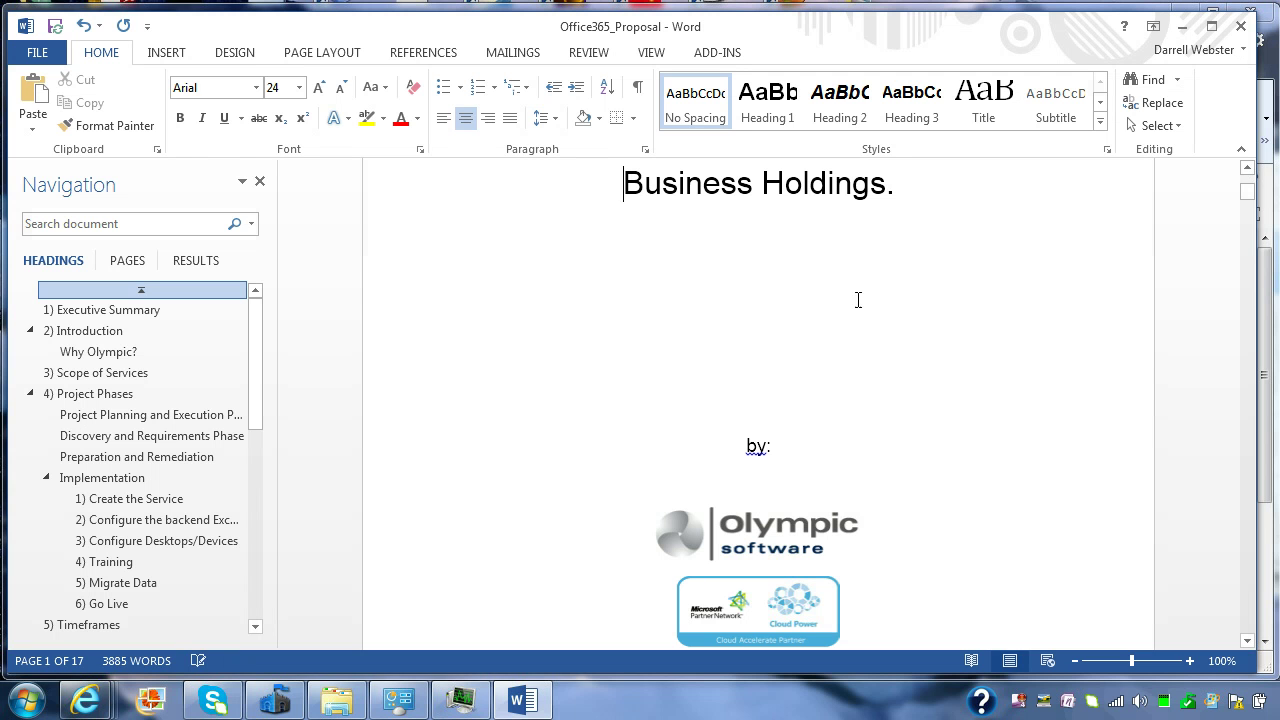
# Step: Mark Office365_Proposal as final via Info > Protect Document, confirming both prompts
pyautogui.click(32, 56)
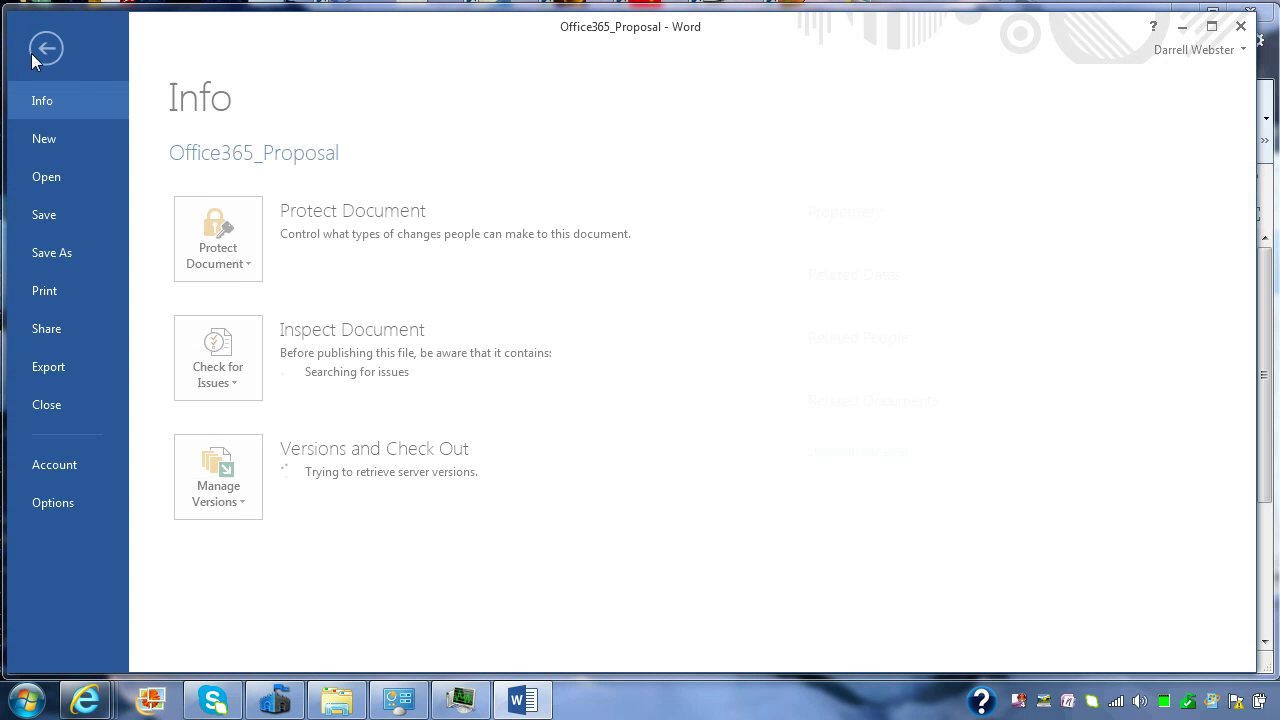
pyautogui.click(233, 275)
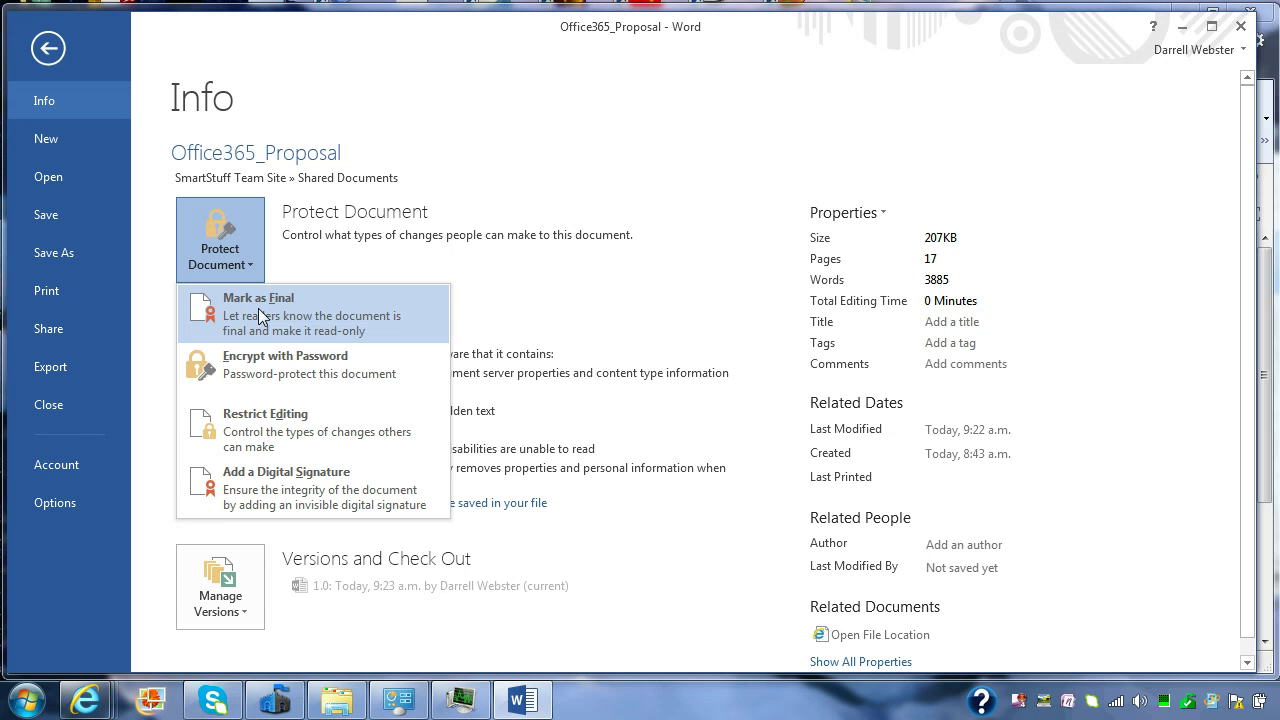
pyautogui.click(258, 310)
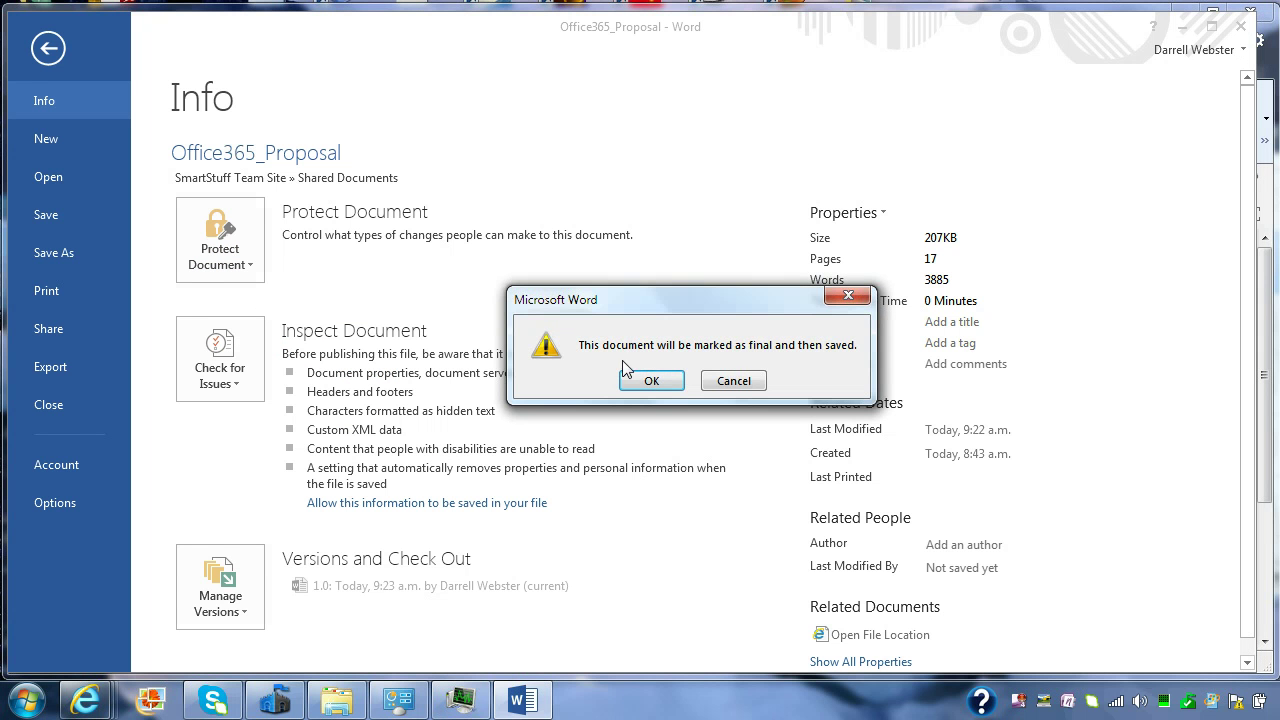
pyautogui.click(648, 383)
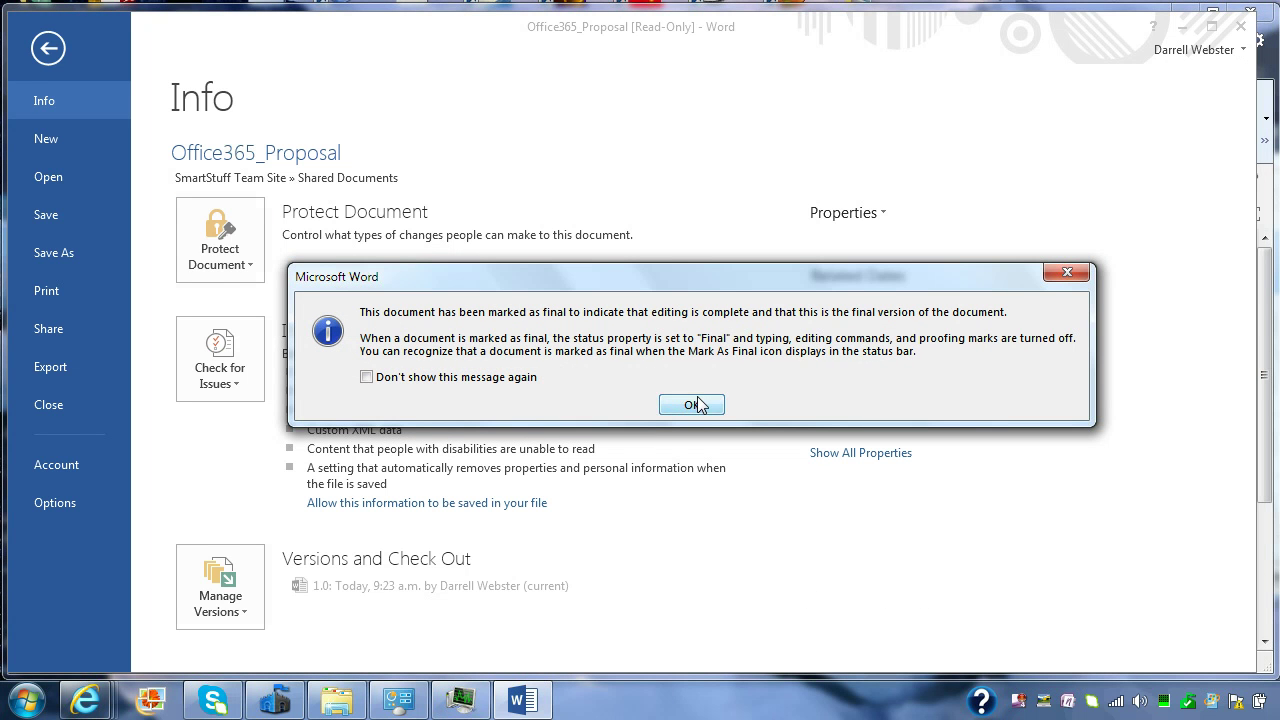
pyautogui.click(692, 404)
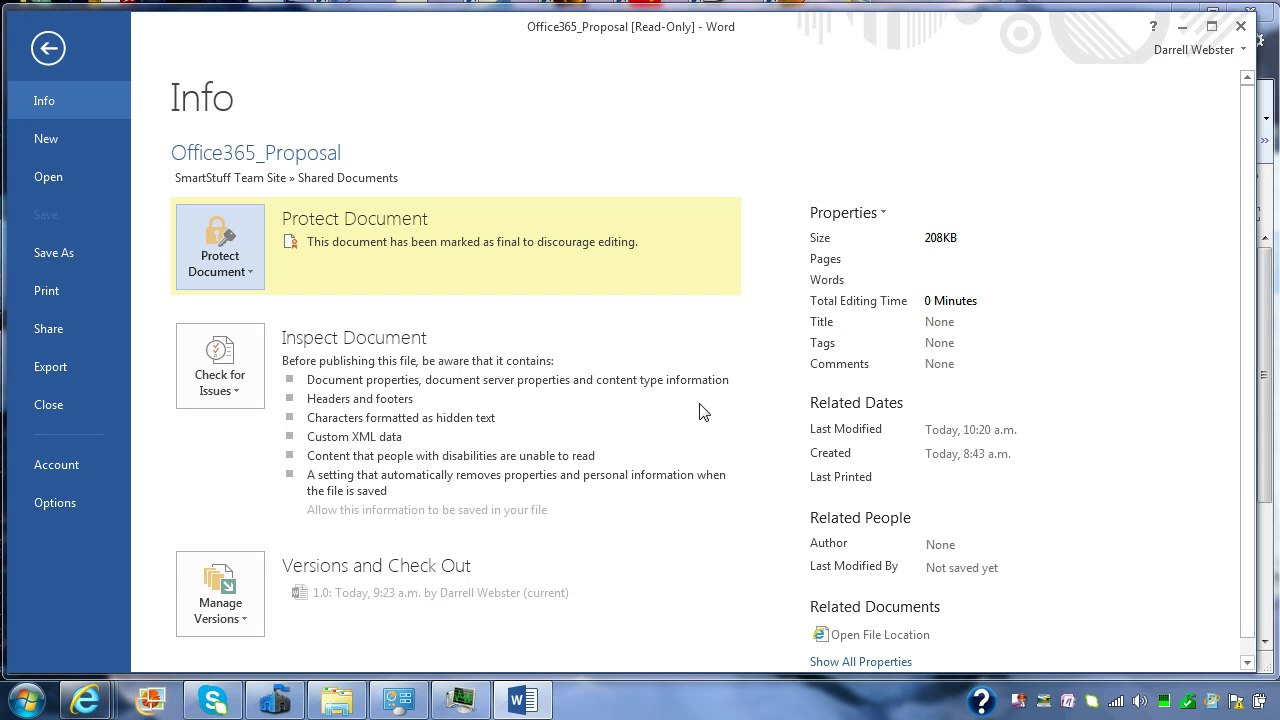
pyautogui.click(55, 252)
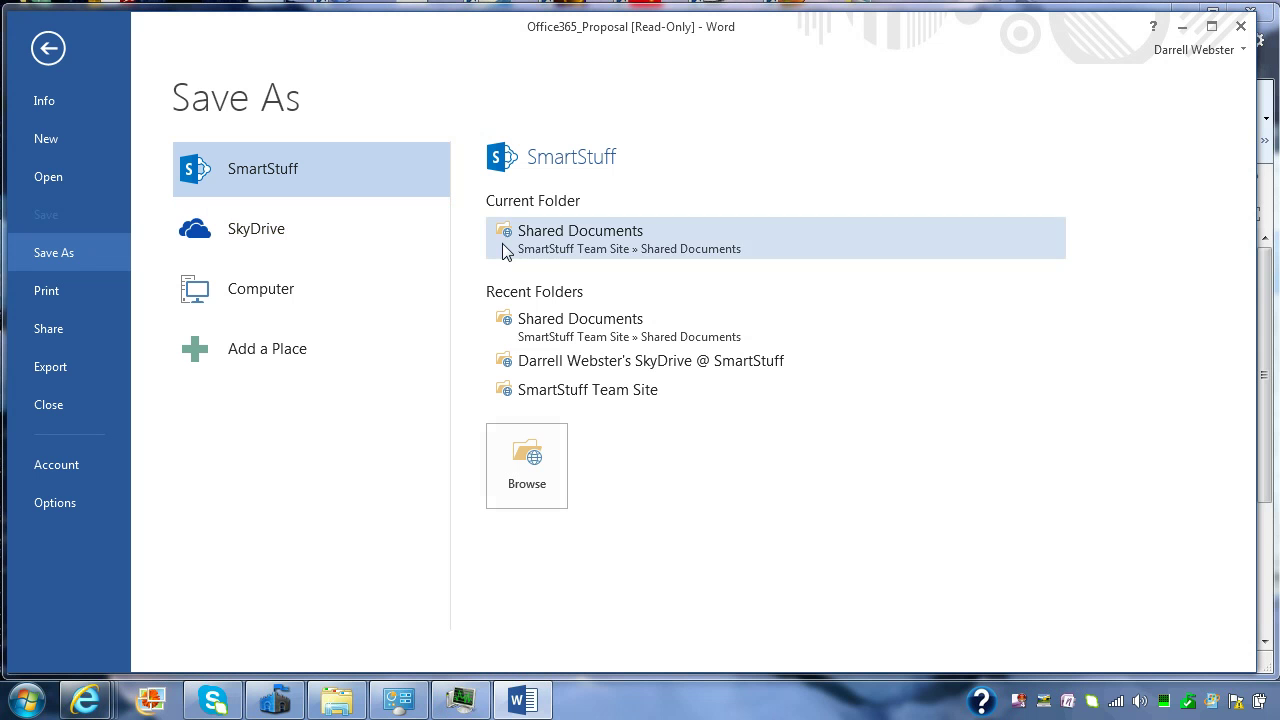
# Step: Save the proposal as a PDF in Shared Documents, replacing the listed author with a new name
pyautogui.click(557, 252)
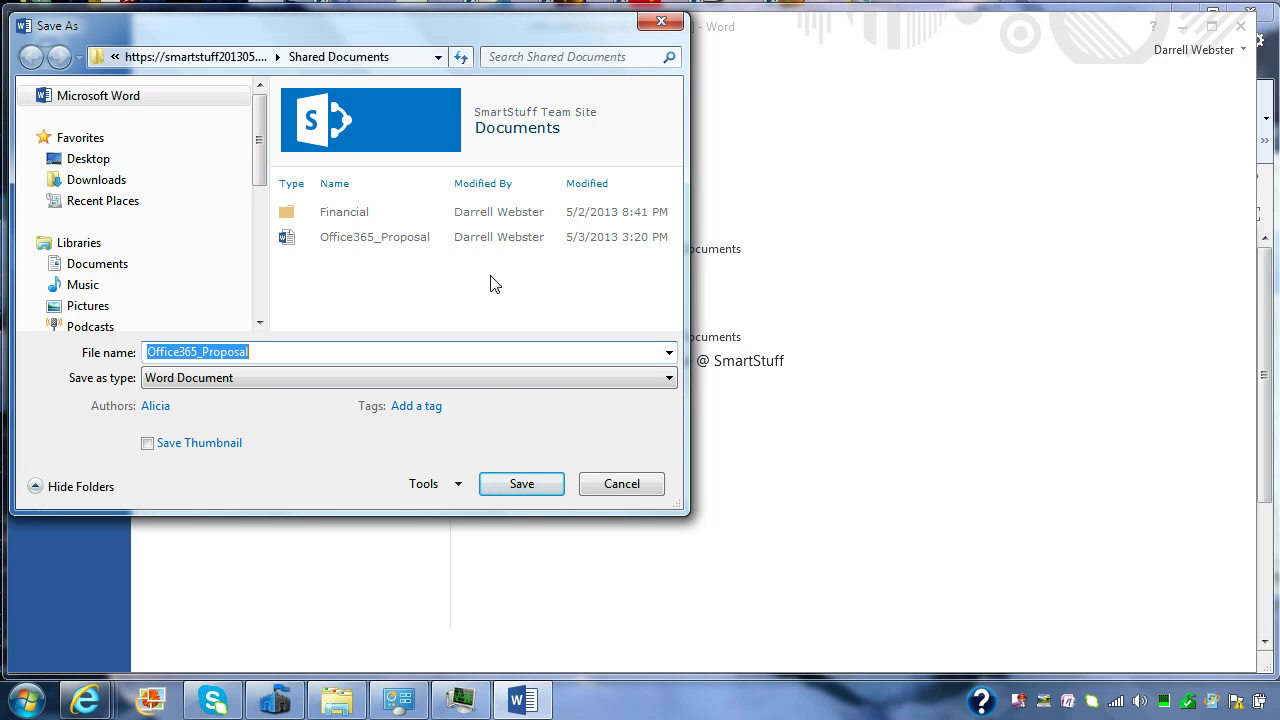
pyautogui.click(278, 377)
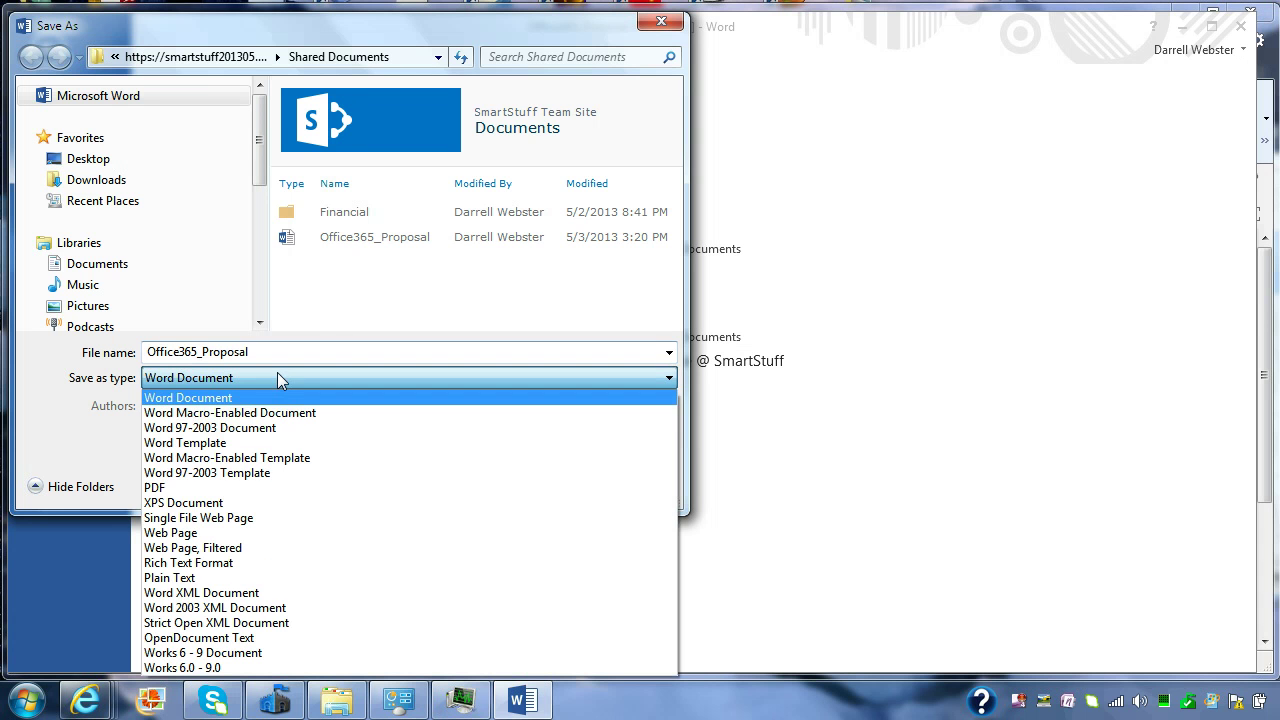
pyautogui.click(172, 488)
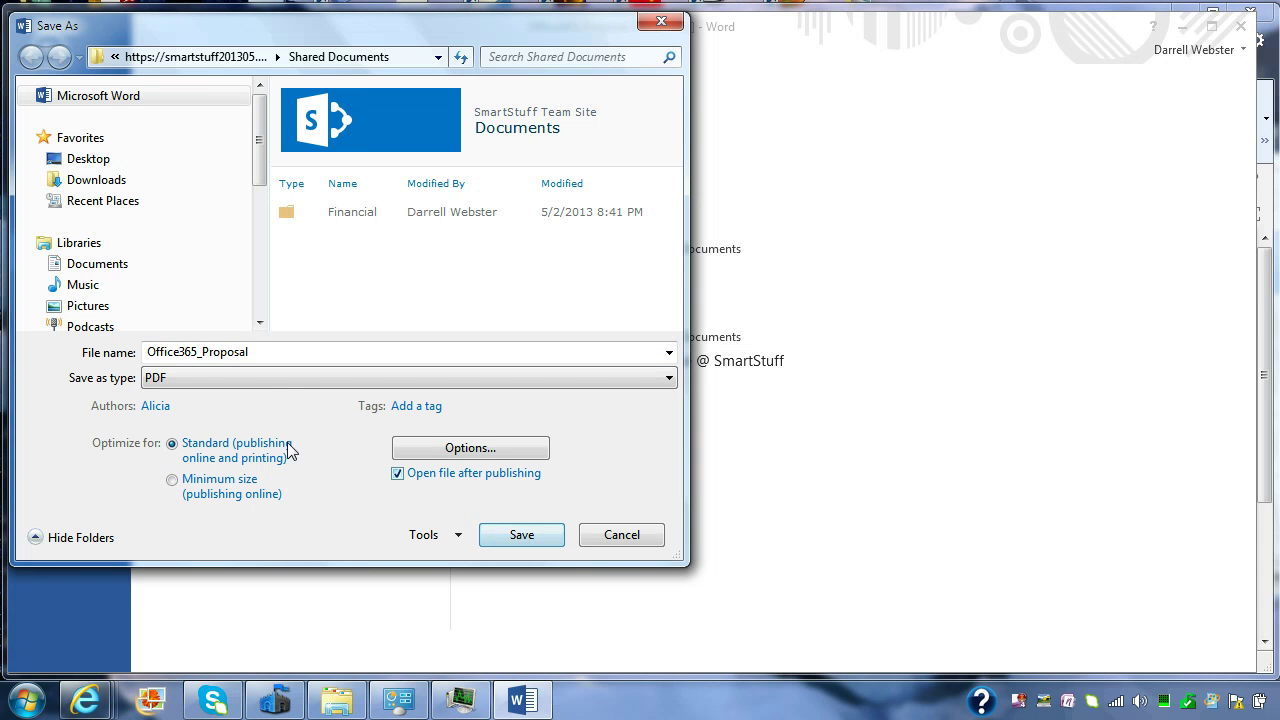
pyautogui.click(171, 408)
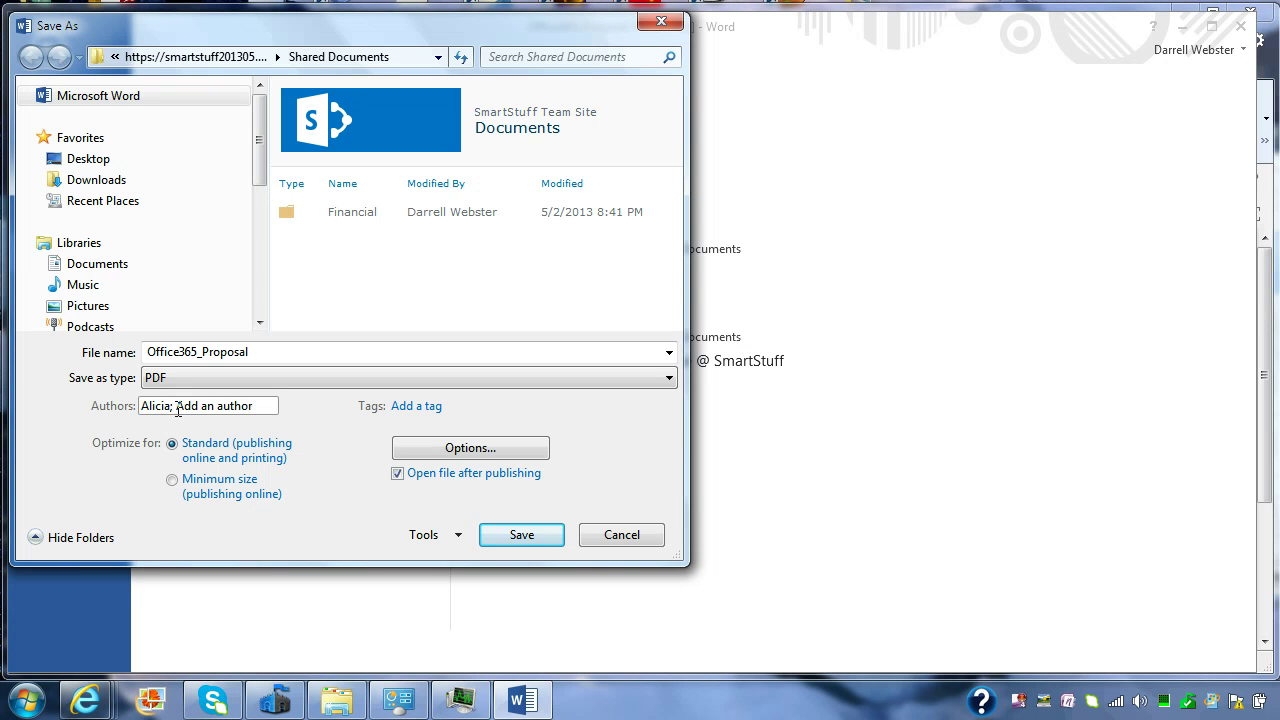
pyautogui.moveTo(178, 408); pyautogui.dragTo(141, 406)
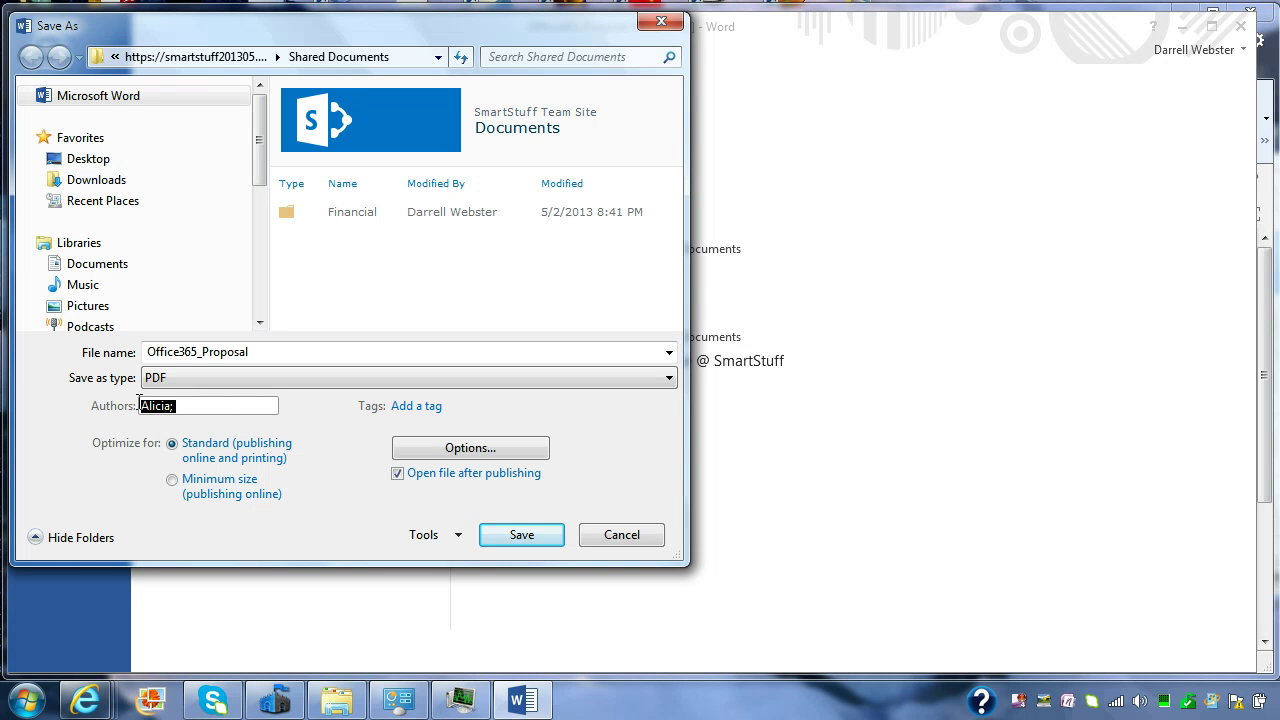
pyautogui.write('Darrell;')
pyautogui.click(524, 536)
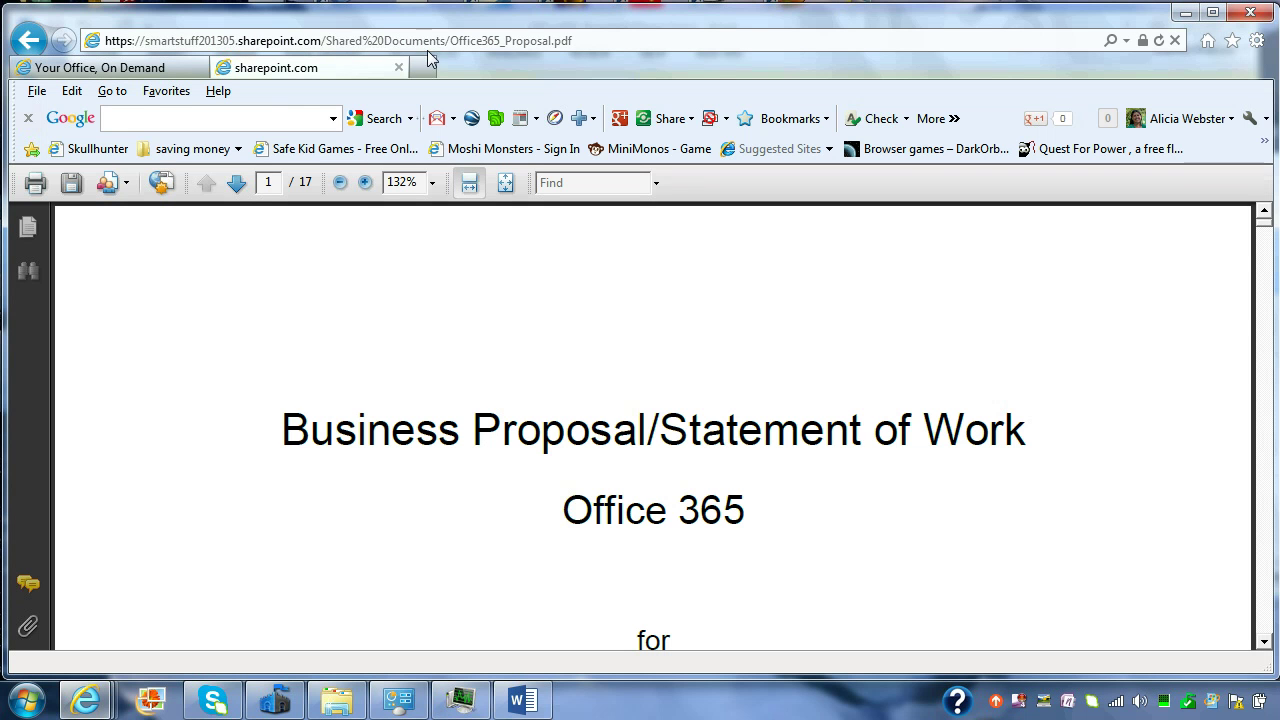
# Step: Check the PDF's web address, then return to the marked-as-final proposal in Word
pyautogui.click(592, 40)
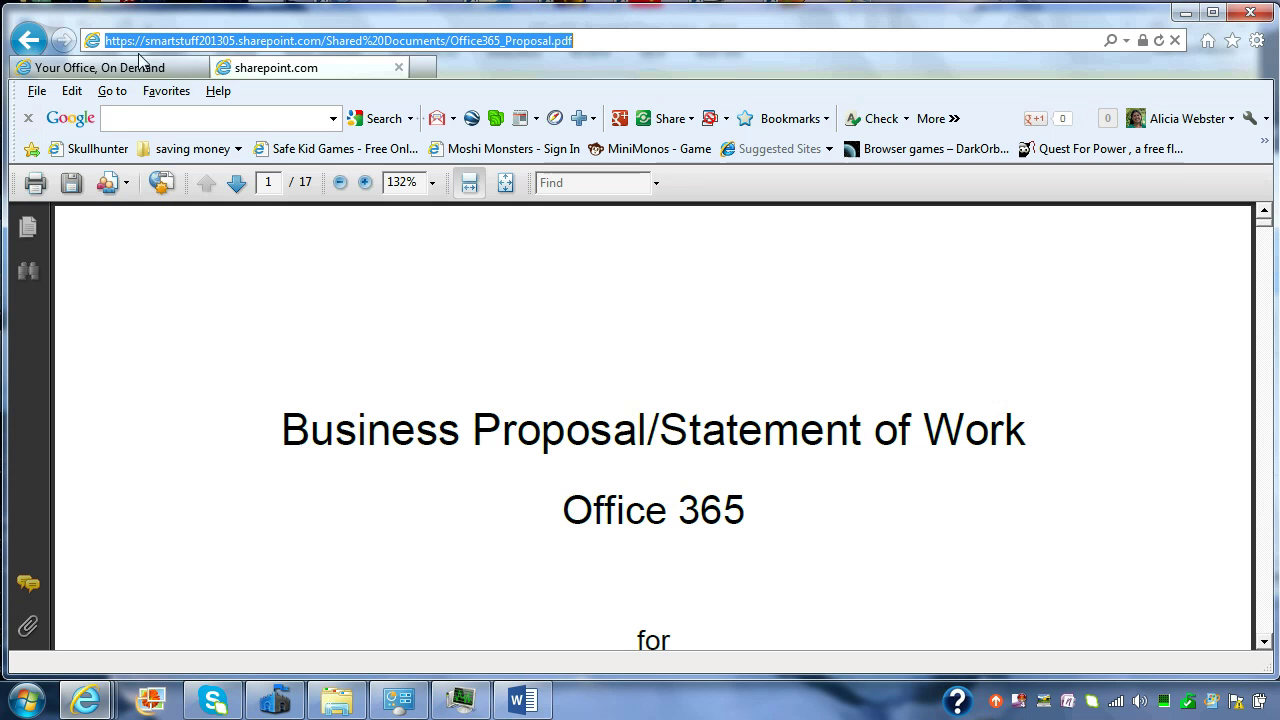
pyautogui.click(522, 700)
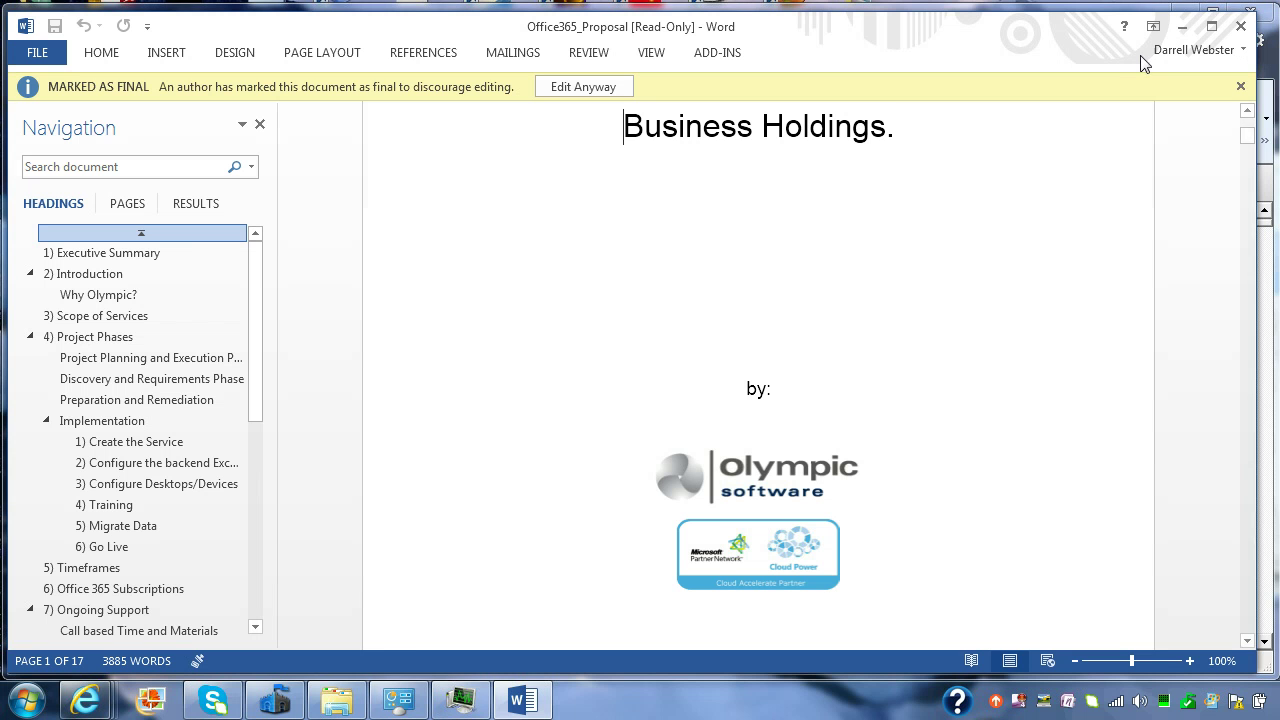
# Step: Close the proposal in Word without saving and close the PDF browser tab
pyautogui.click(1241, 27)
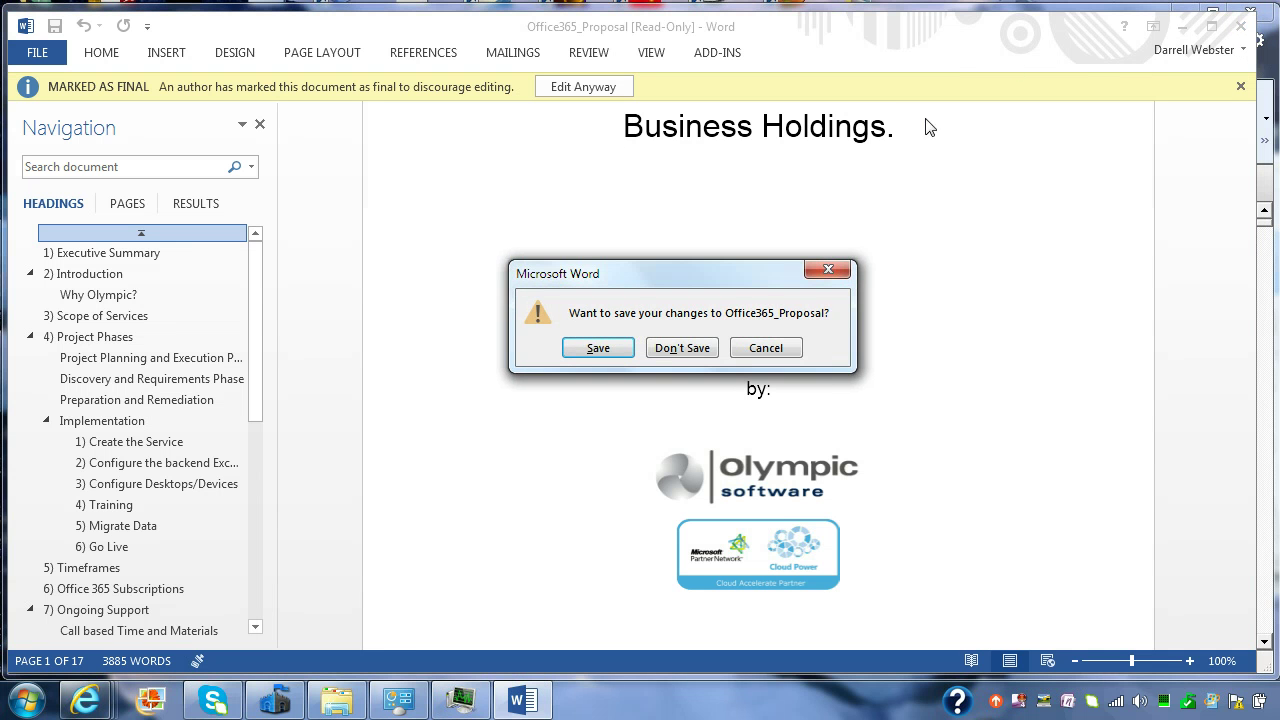
pyautogui.click(684, 349)
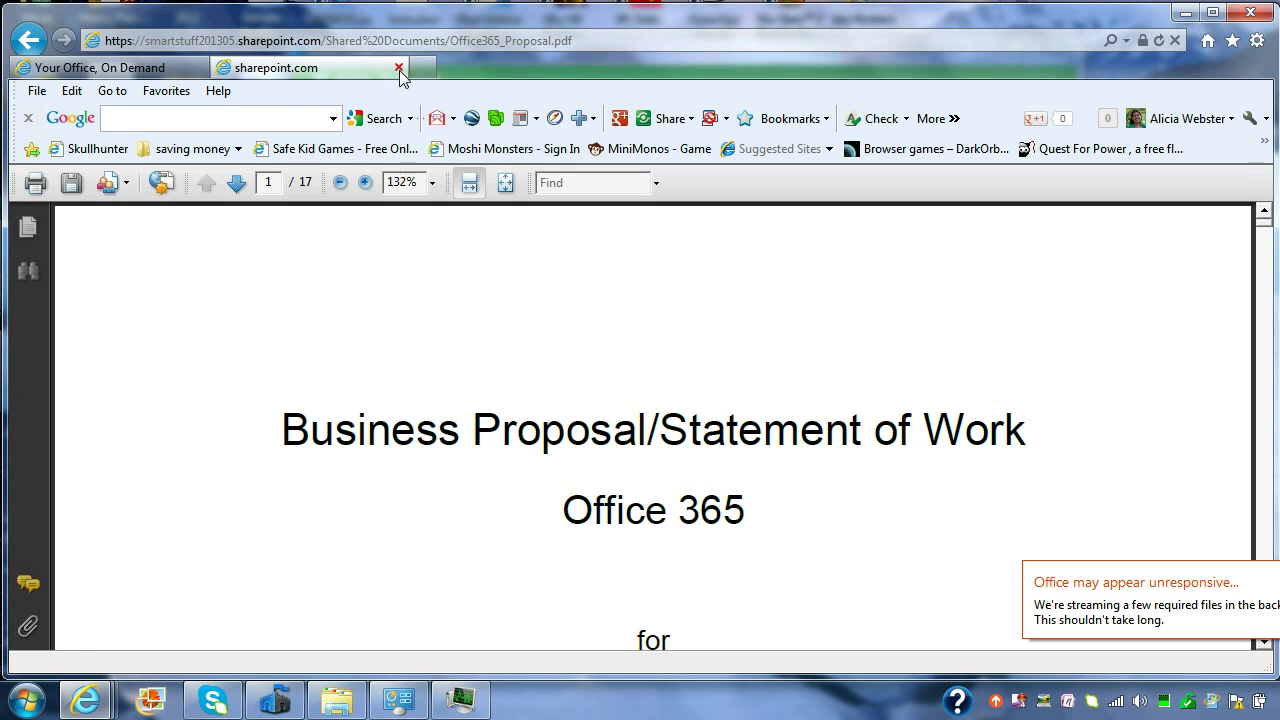
pyautogui.click(399, 67)
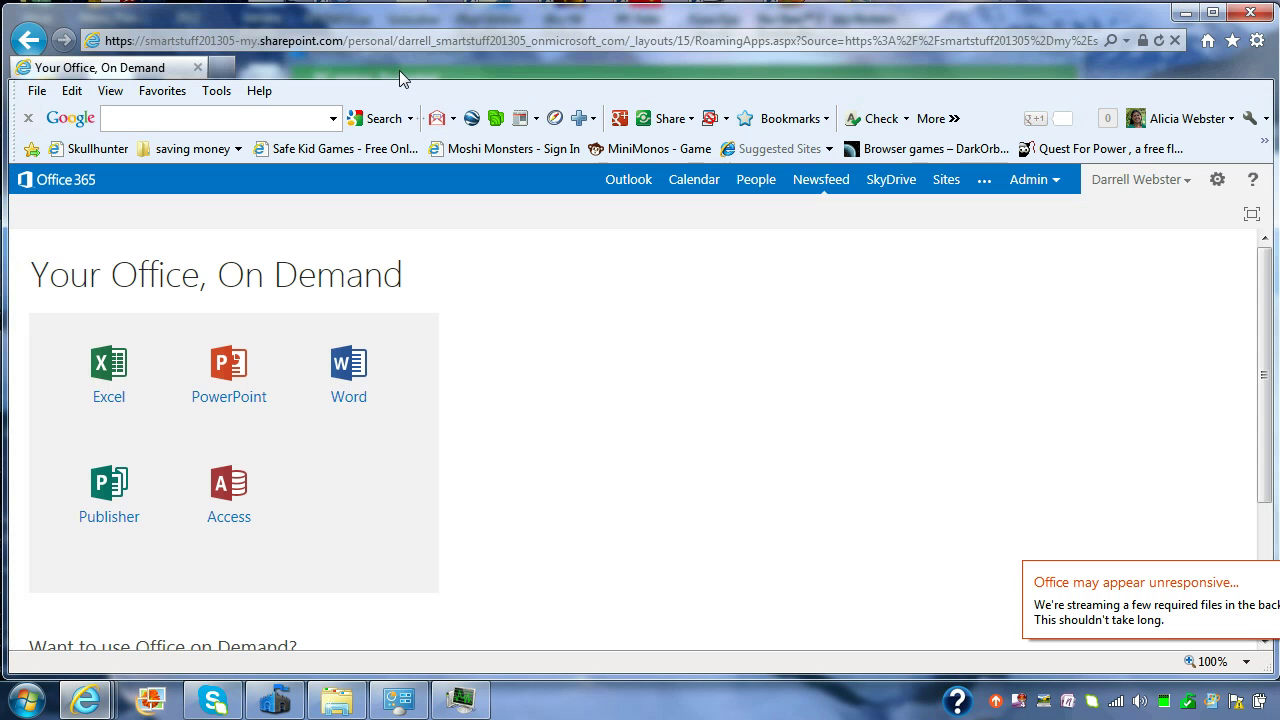
# Step: Sign out of Office 365, close Internet Explorer and the security status window
pyautogui.click(1141, 182)
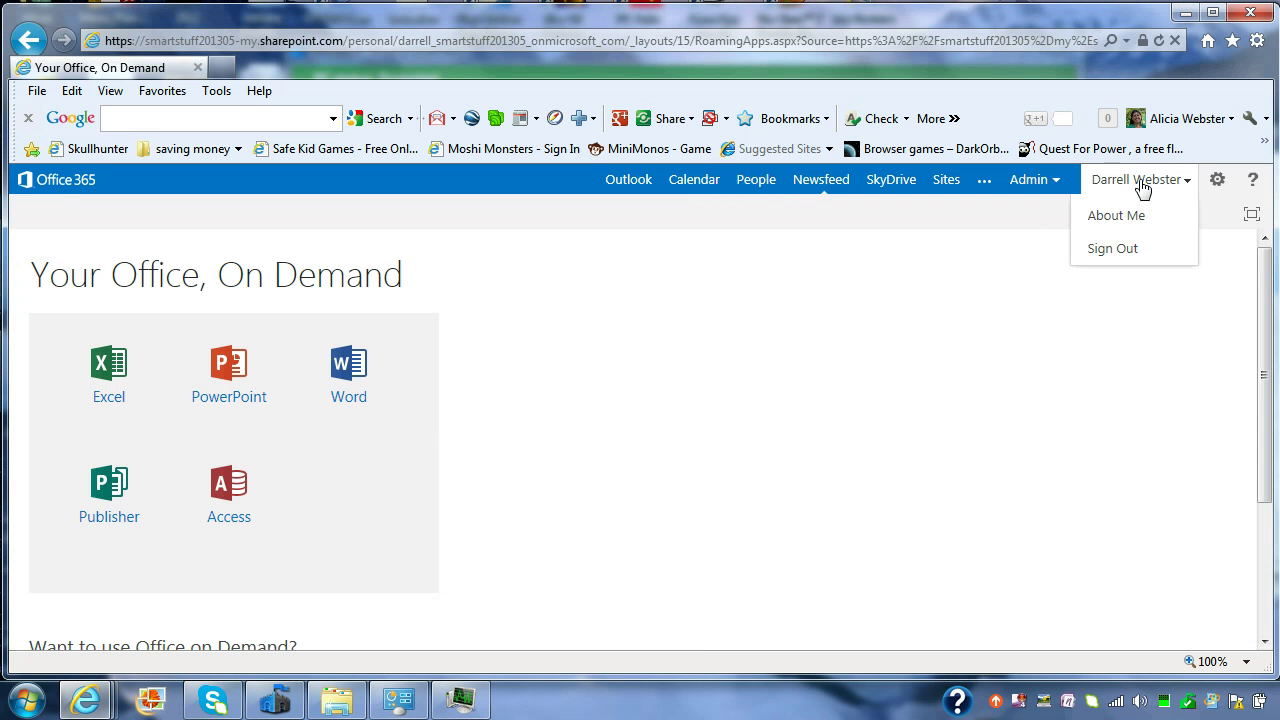
pyautogui.click(1107, 255)
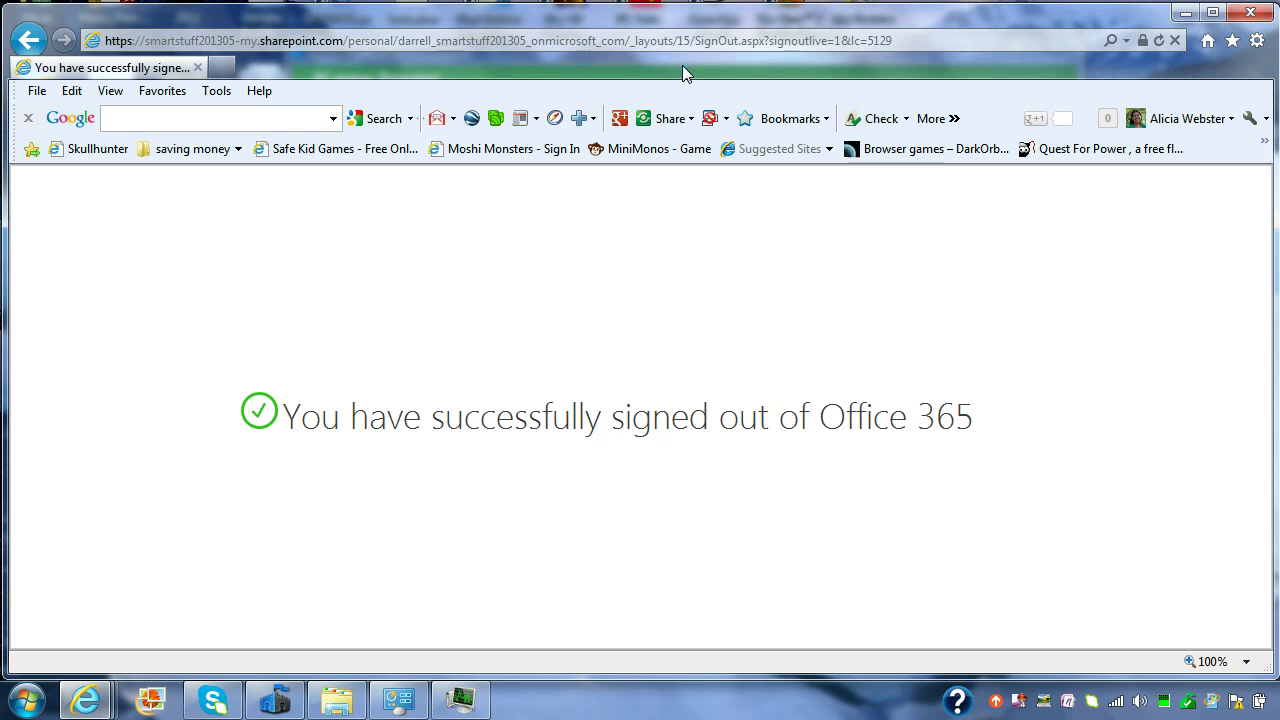
pyautogui.click(1250, 12)
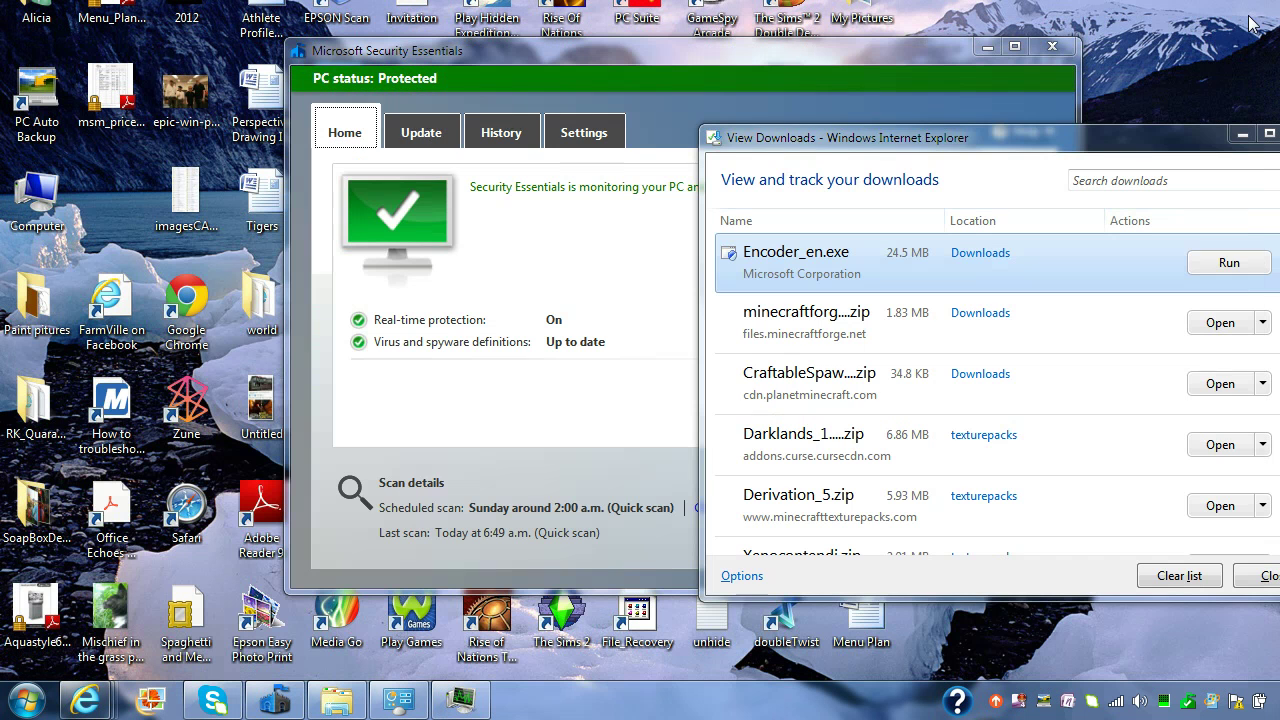
pyautogui.click(987, 46)
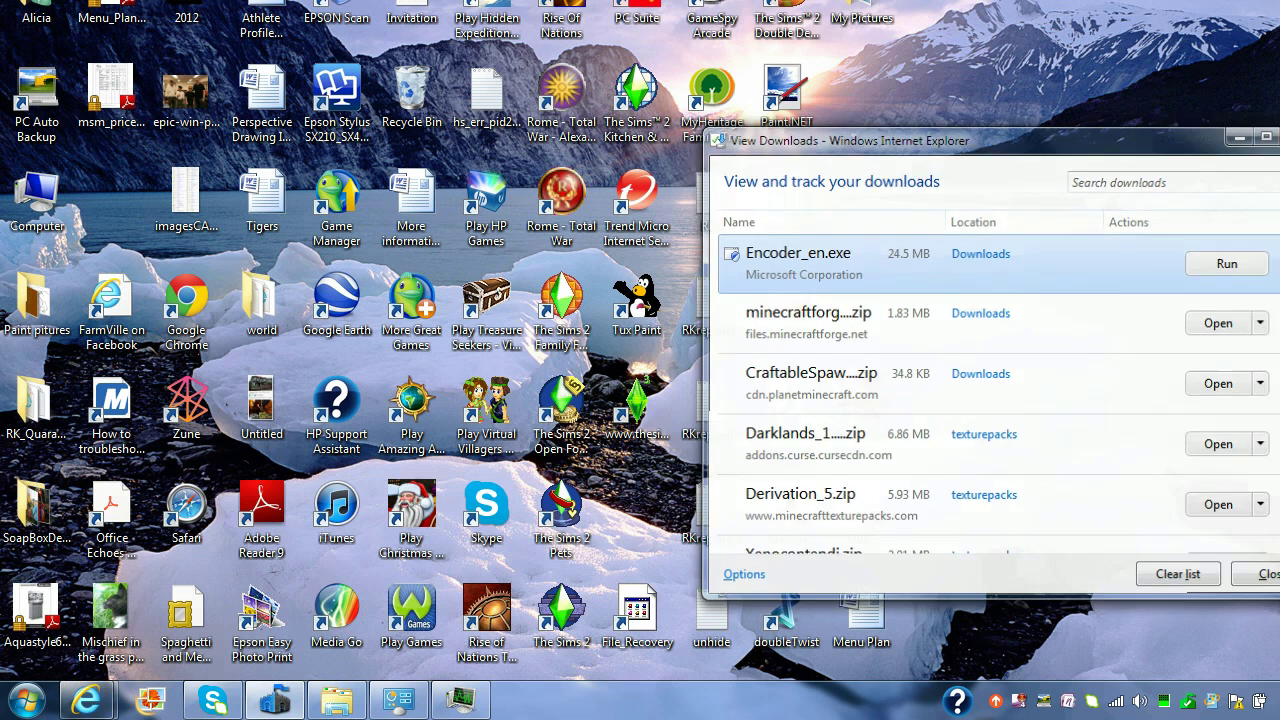
# Step: Refresh Programs and Features, select Microsoft Office on Demand Browser Add-ons, and show Task Manager
pyautogui.click(1258, 576)
pyautogui.click(399, 701)
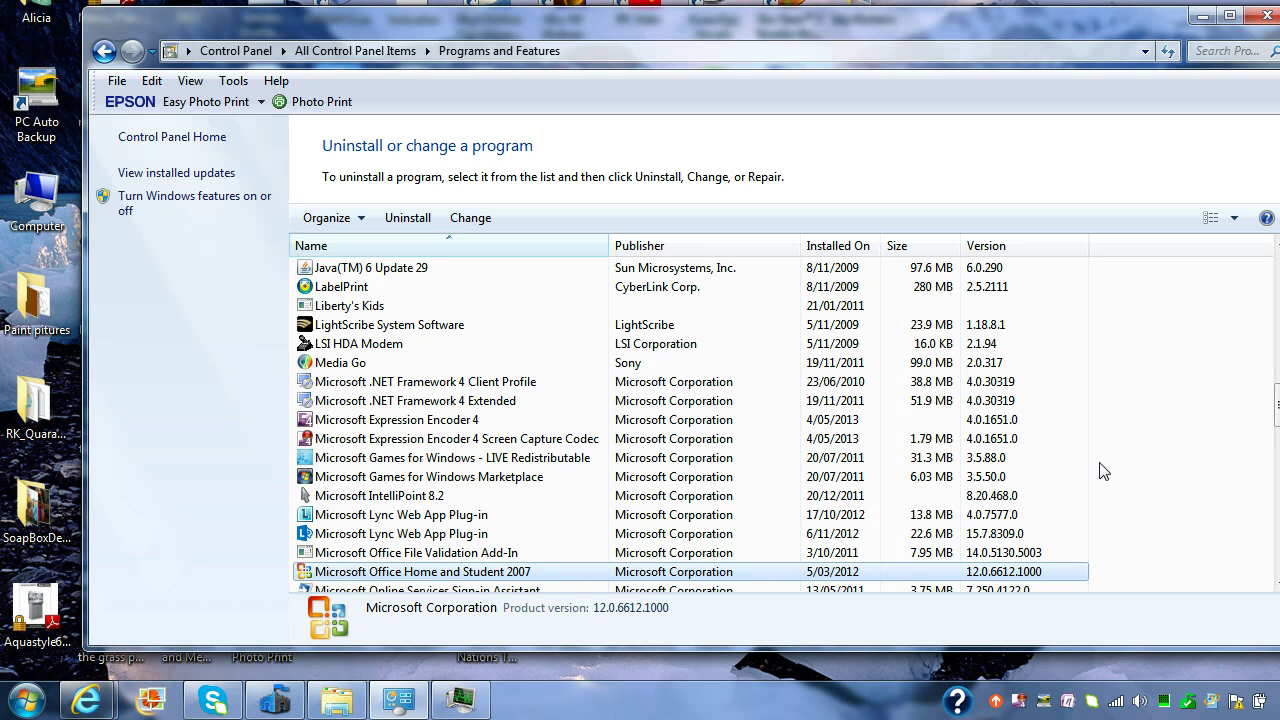
pyautogui.press('F5')
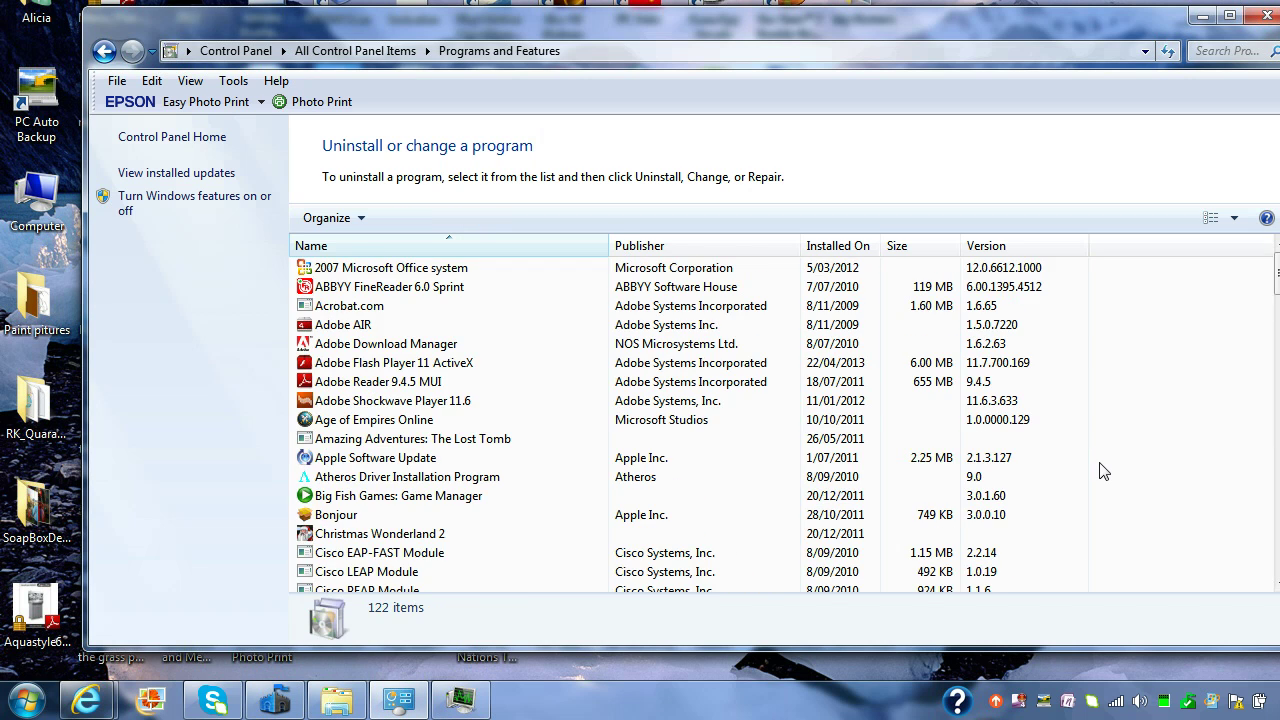
pyautogui.scroll(-12, 690, 420)
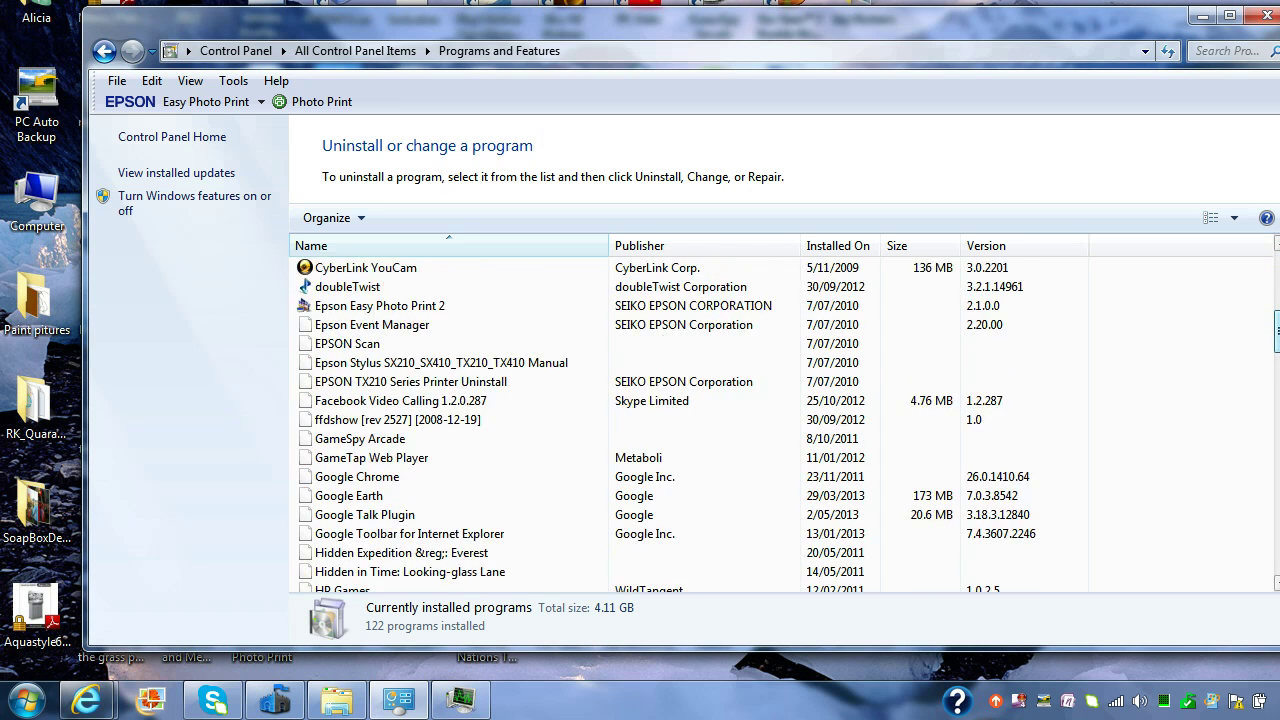
pyautogui.scroll(-7, 690, 420)
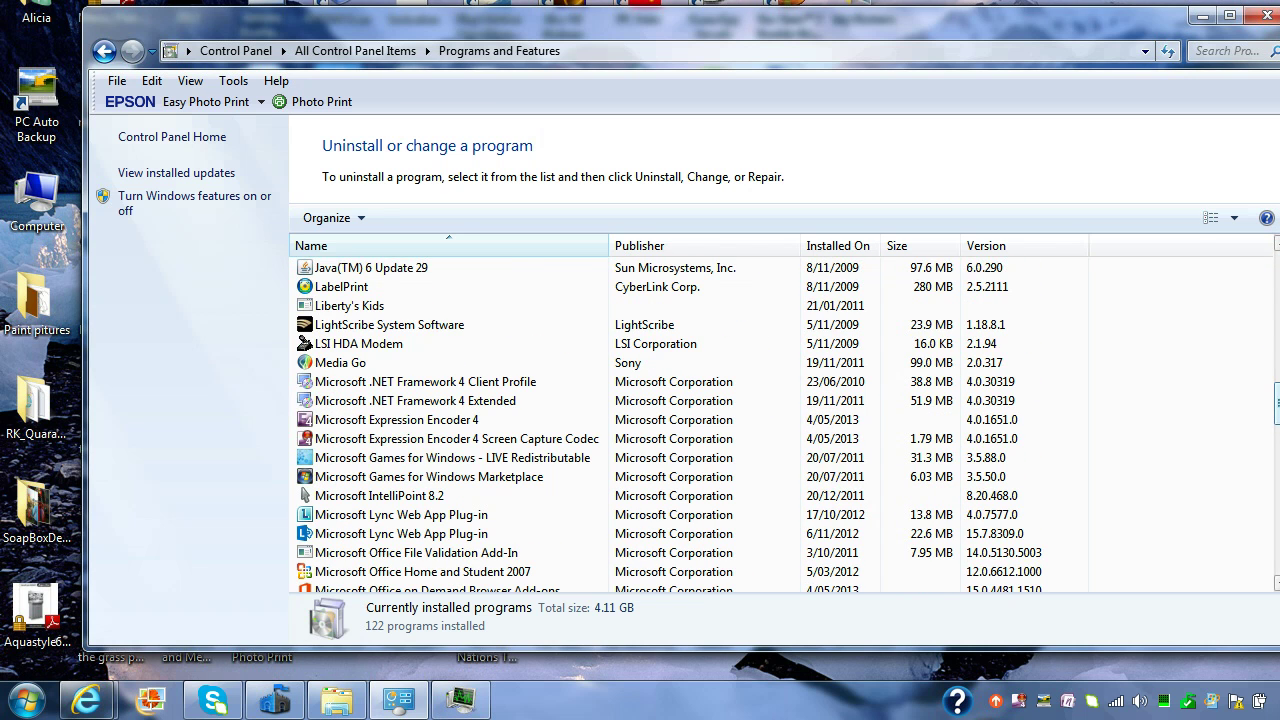
pyautogui.scroll(-2, 480, 400)
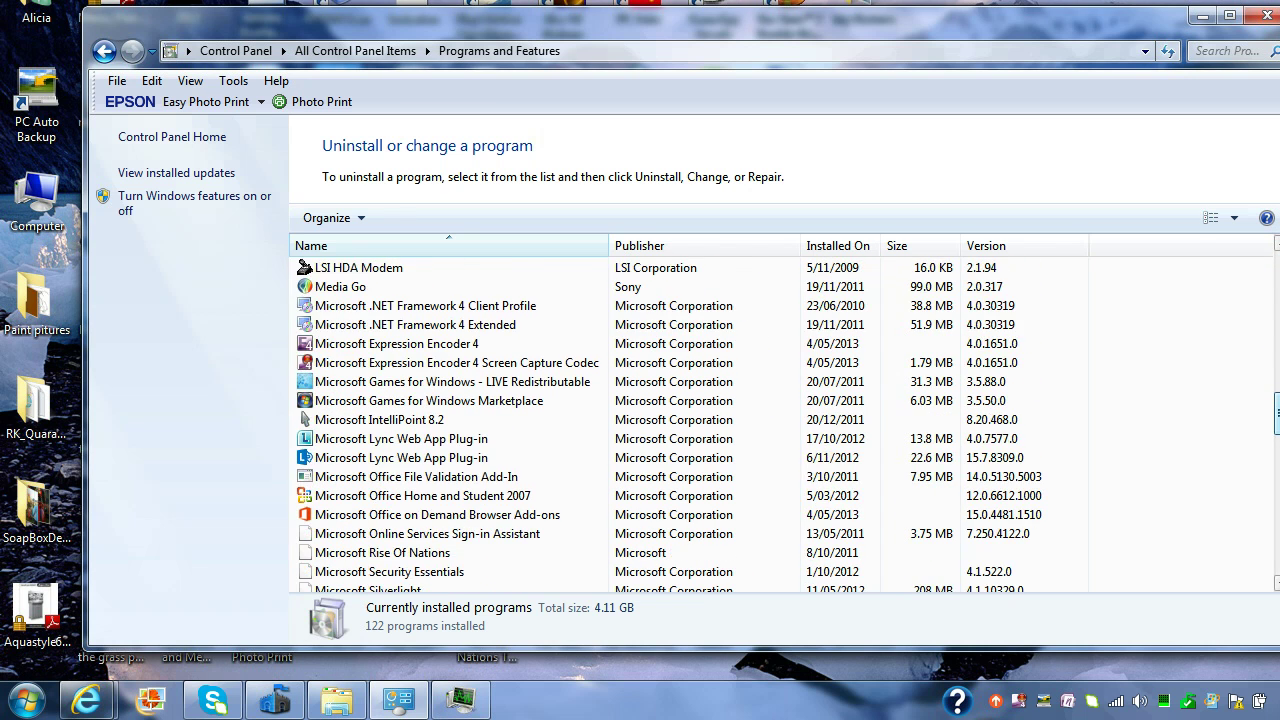
pyautogui.click(521, 517)
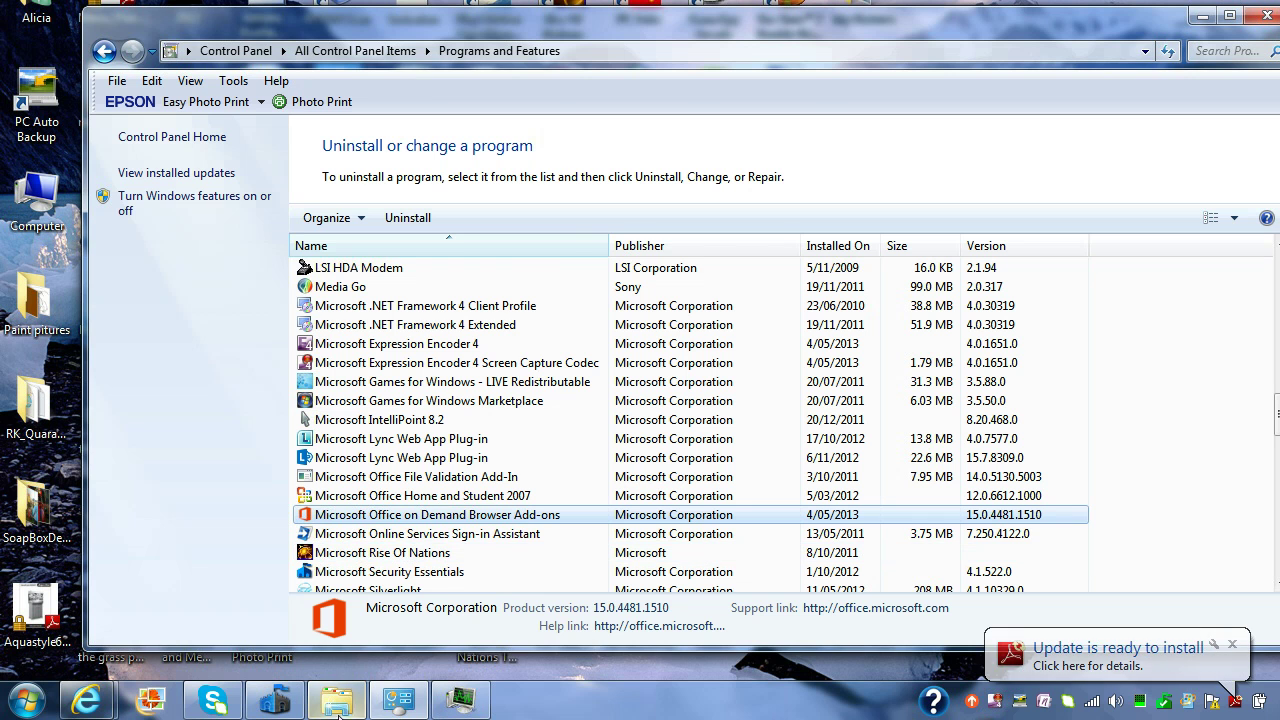
pyautogui.click(458, 702)
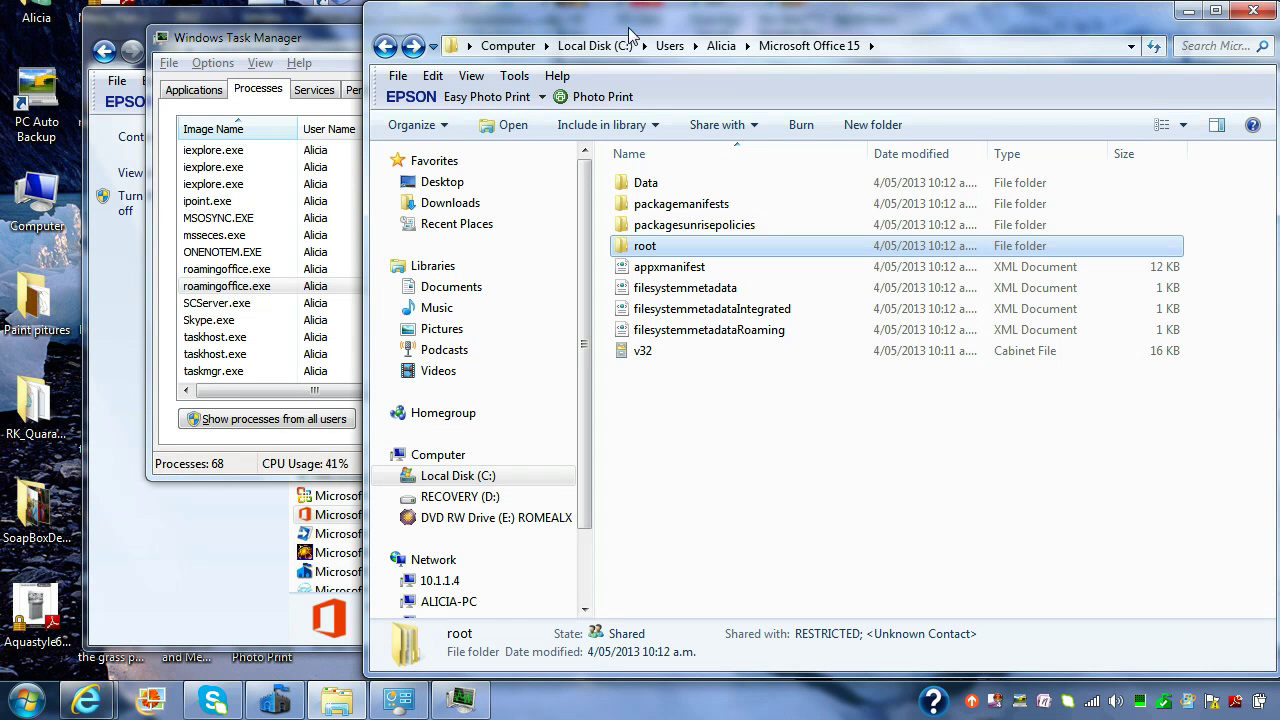
# Step: Go up to the user profile folder to check the Microsoft Office 15 folder size (718 MB)
pyautogui.click(721, 46)
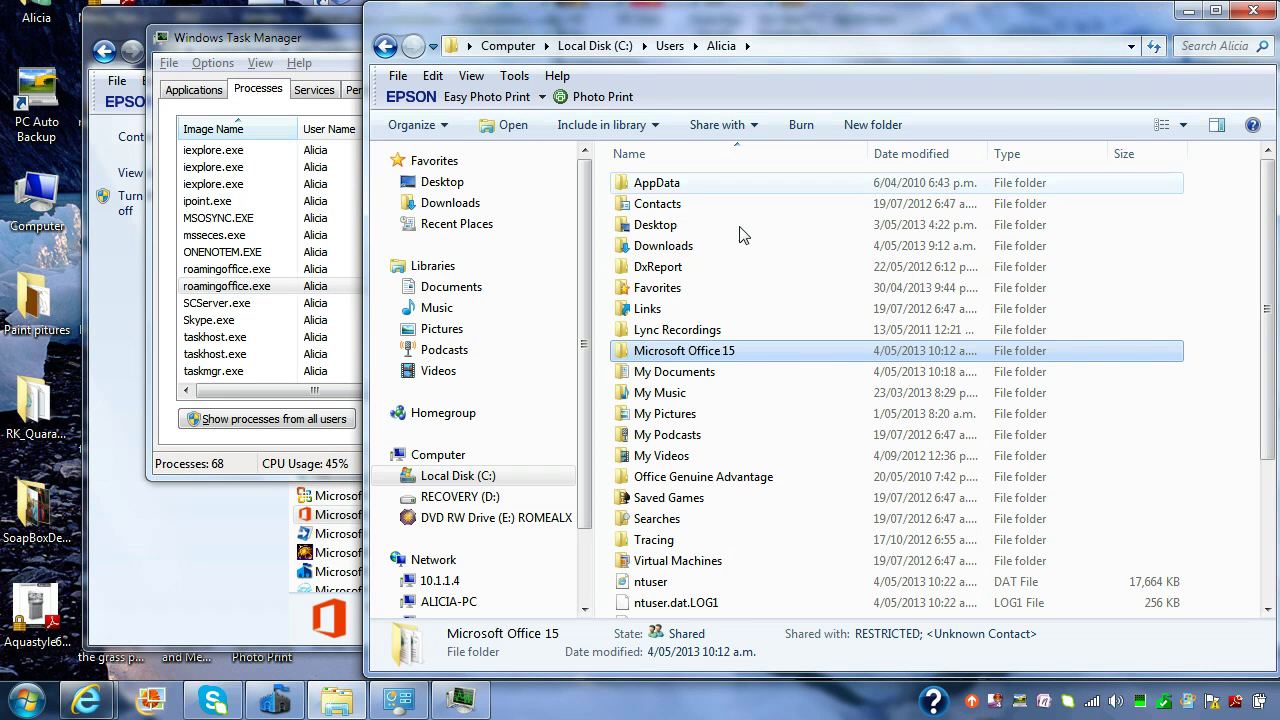
pyautogui.moveTo(771, 365)
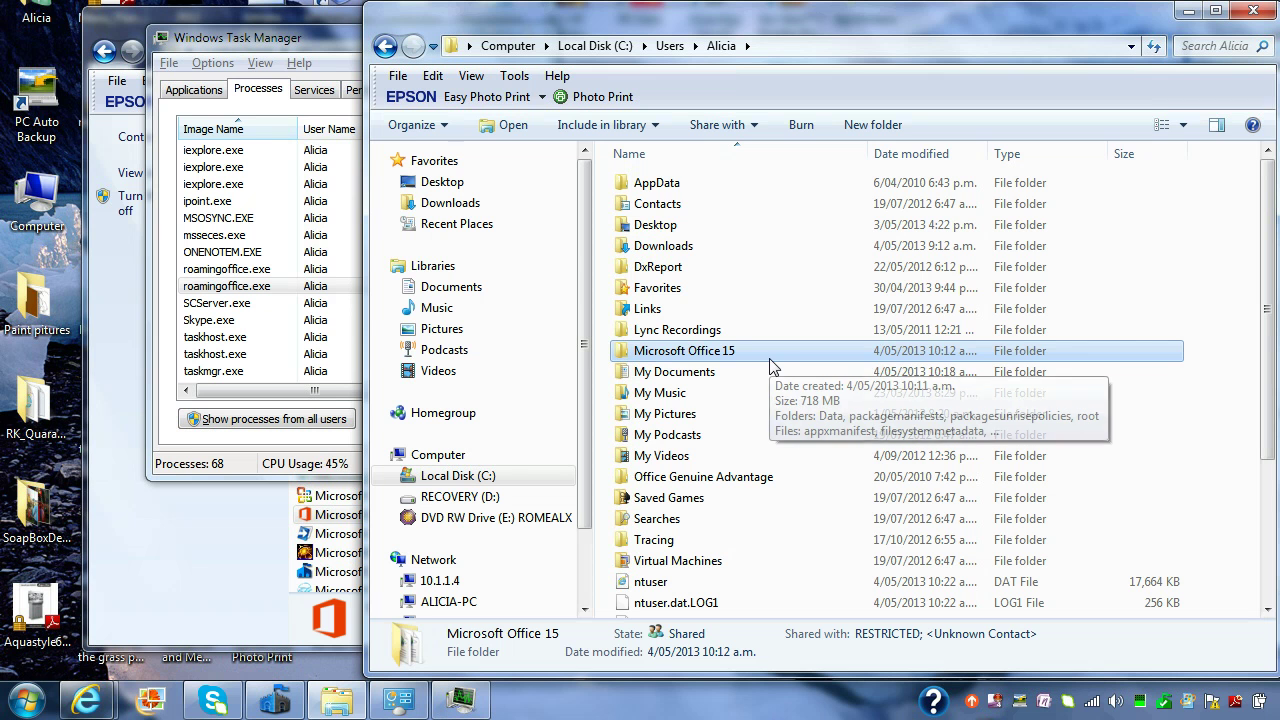